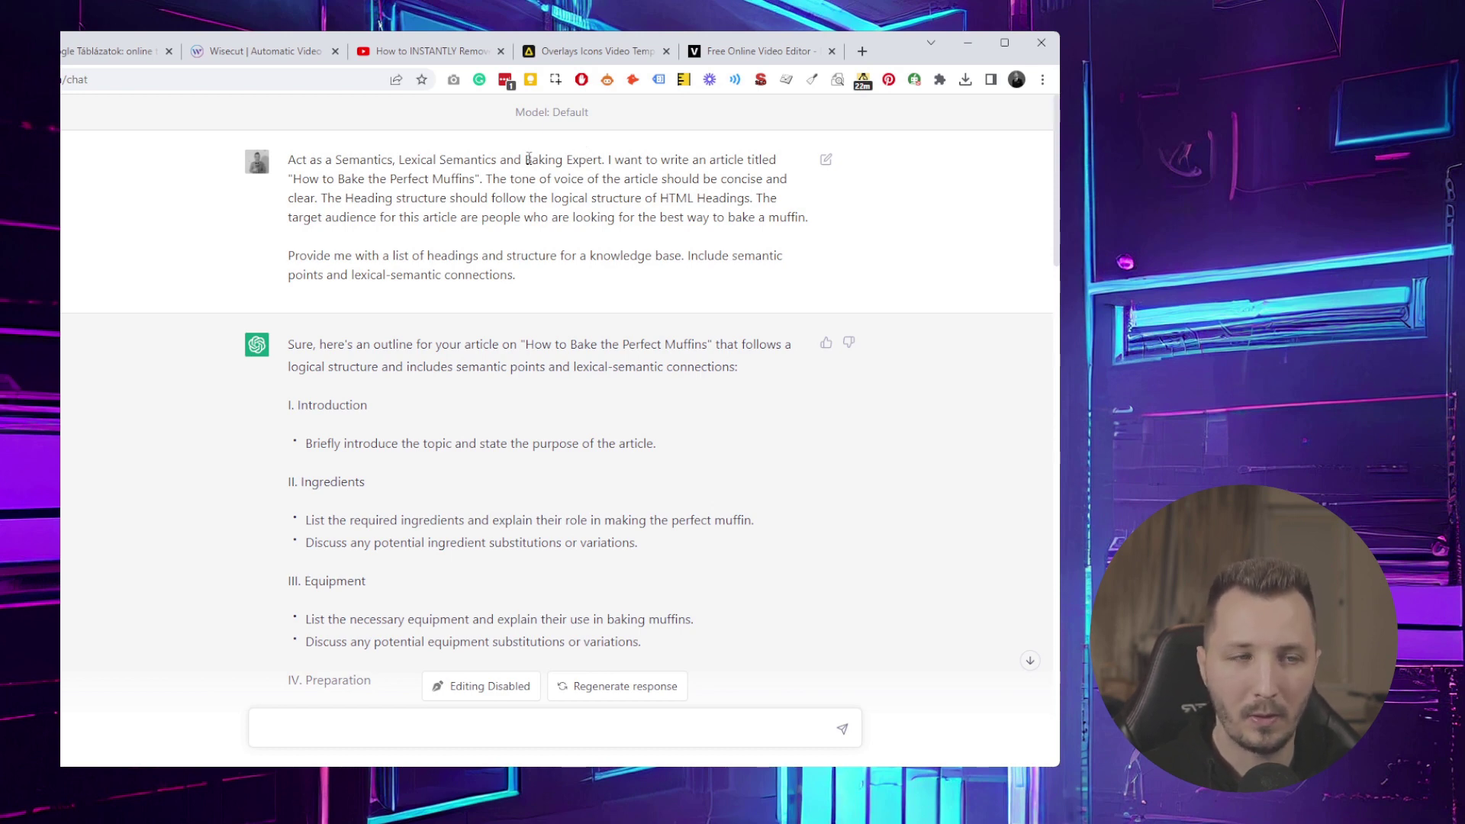
Highlight 'Baking' in the prompt, then highlight the closing sentence about semantic and lexical-semantic connections.
left_click_drag(523, 160, 549, 159)
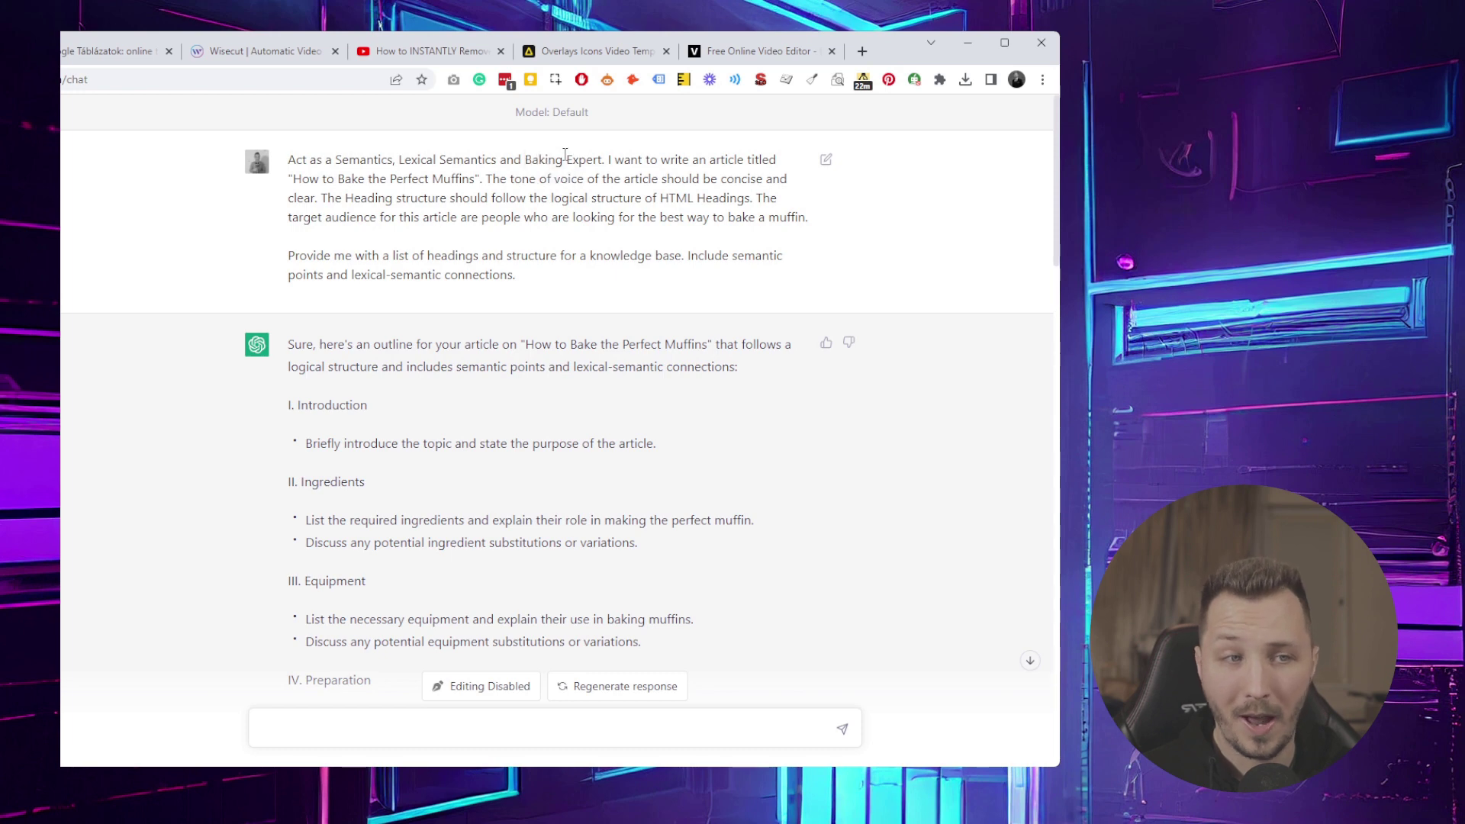
double_click(541, 160)
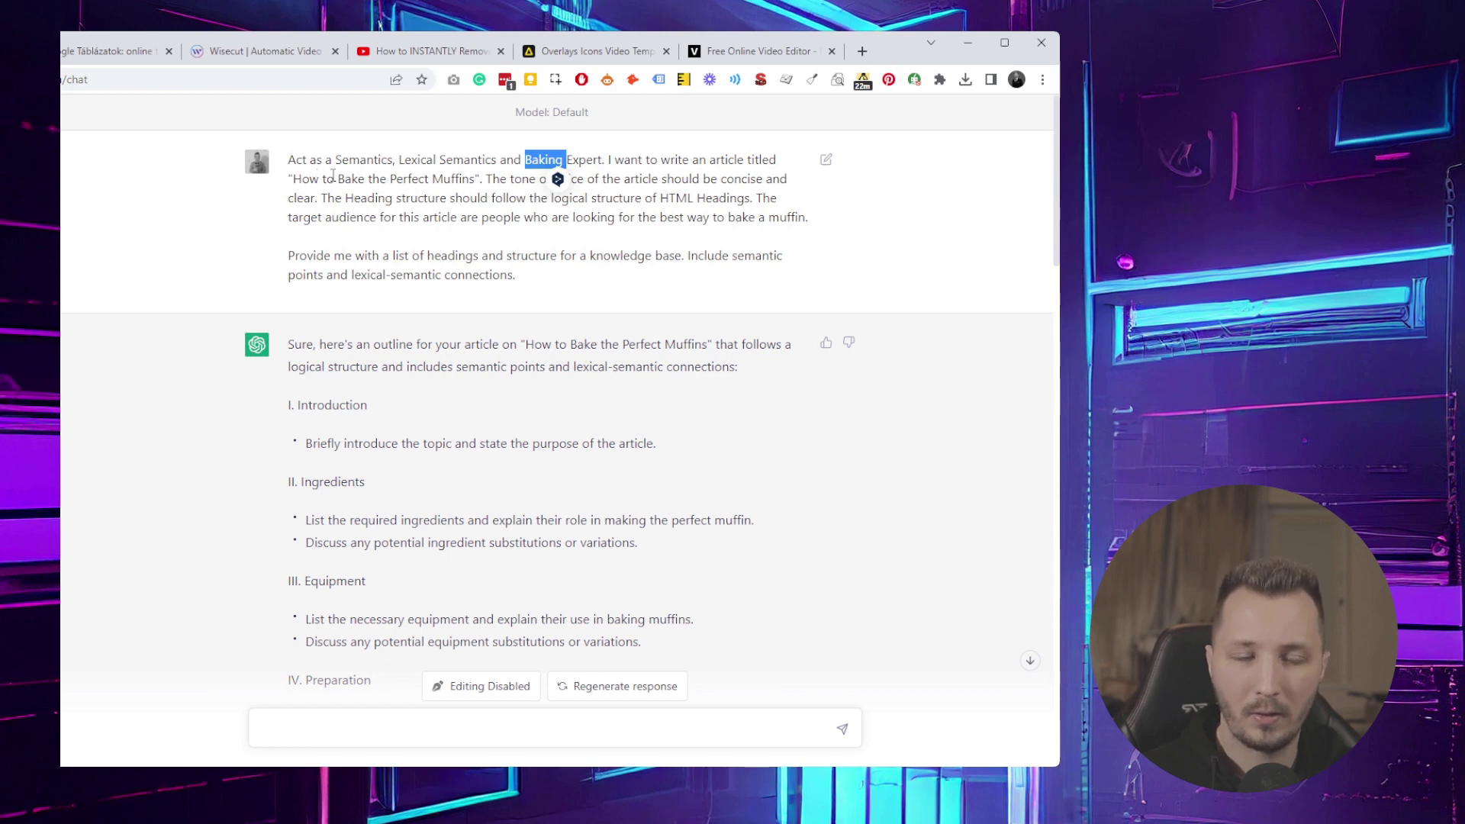
left_click(524, 181)
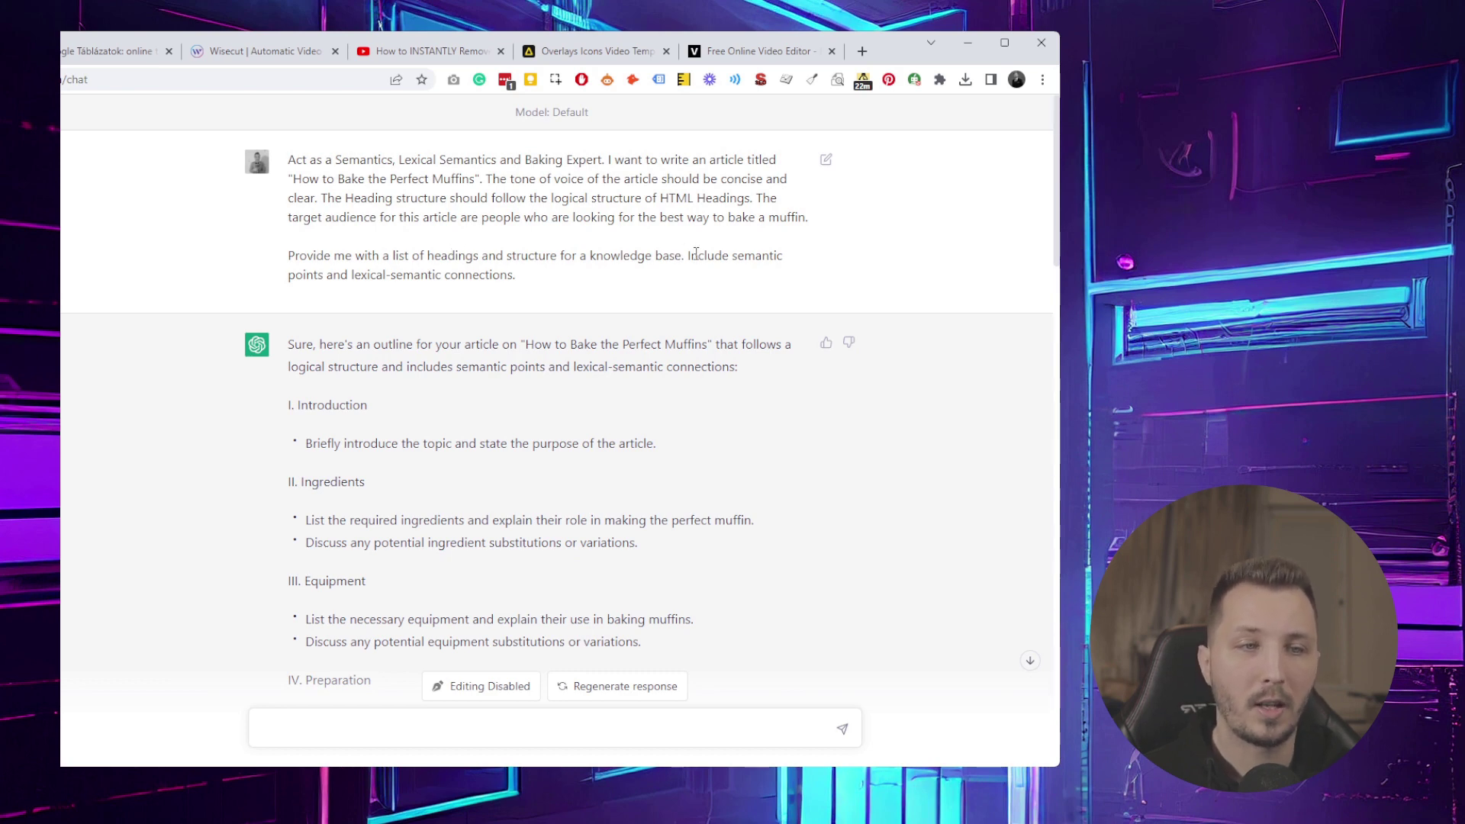
left_click_drag(747, 290, 689, 258)
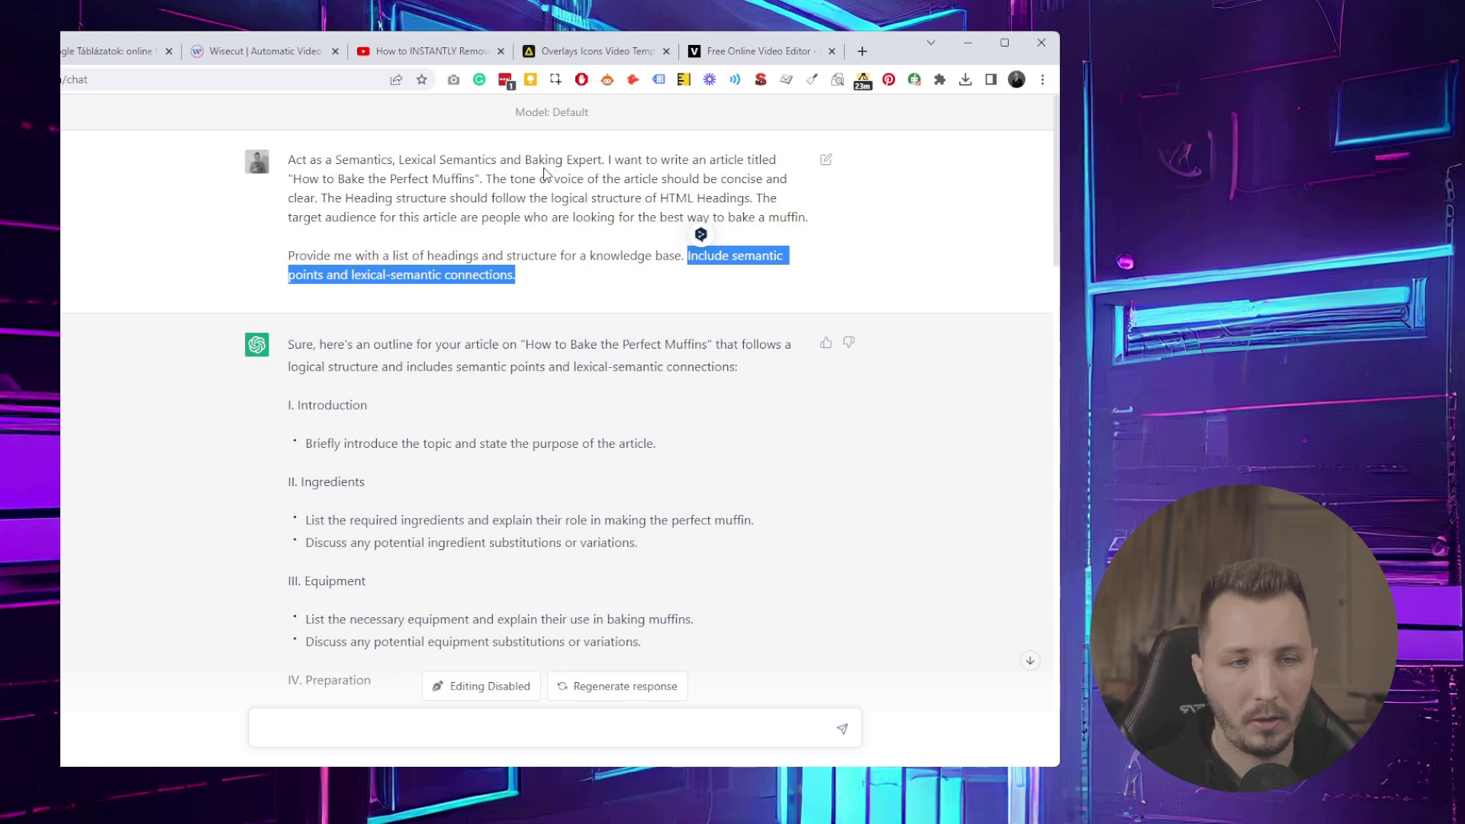
Highlight the outline's Introduction bullet and the Ingredients and Equipment headings.
left_click(329, 357)
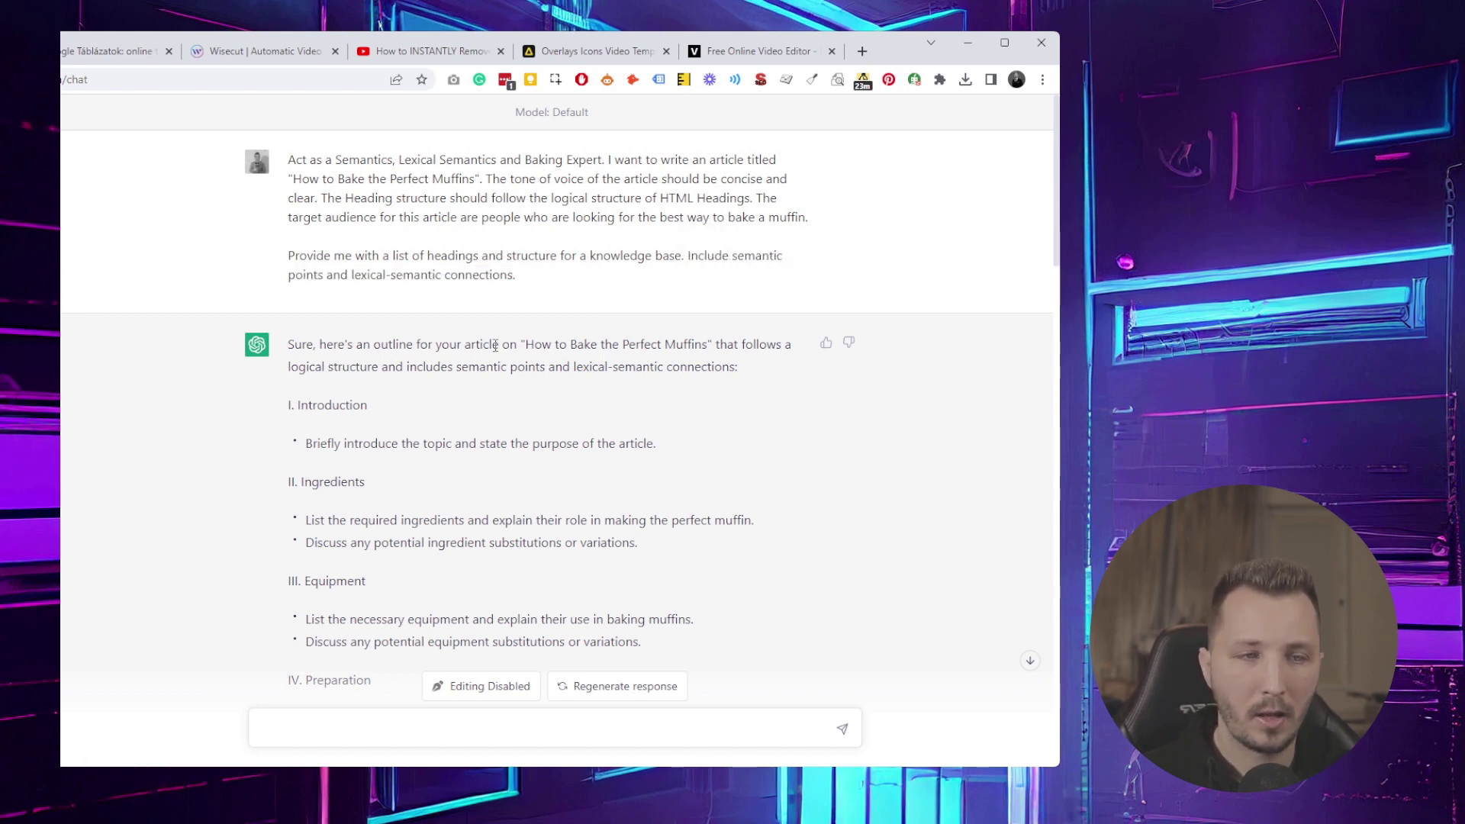
scroll(495, 345, "down", 2)
left_click_drag(637, 283, 349, 246)
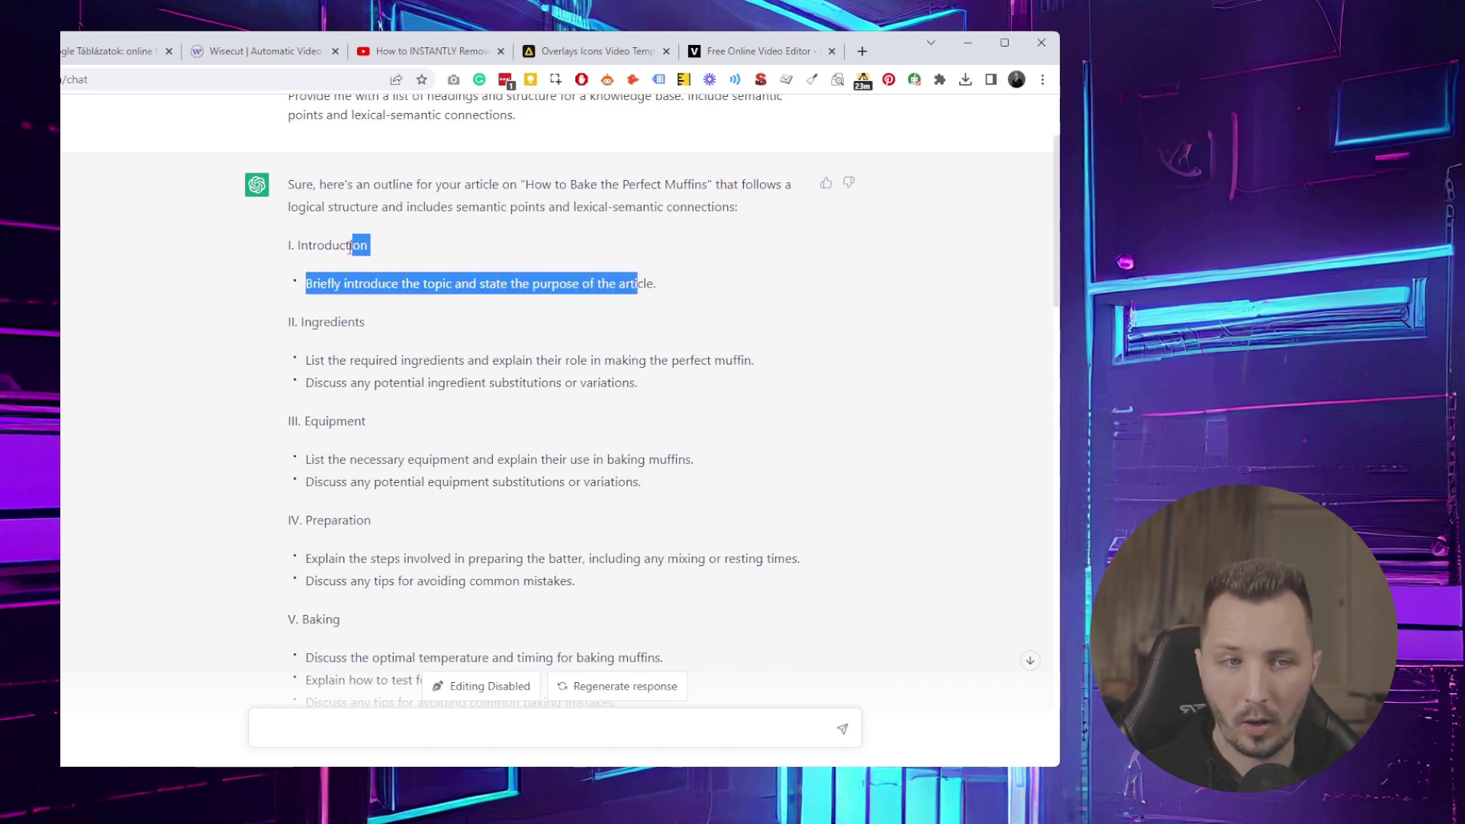
left_click_drag(412, 284, 540, 284)
left_click_drag(365, 322, 321, 328)
left_click_drag(367, 421, 321, 427)
Highlight the Preparation, Baking and Variations headings and the sections that follow.
scroll(328, 441, "down", 2)
left_click_drag(290, 361, 372, 363)
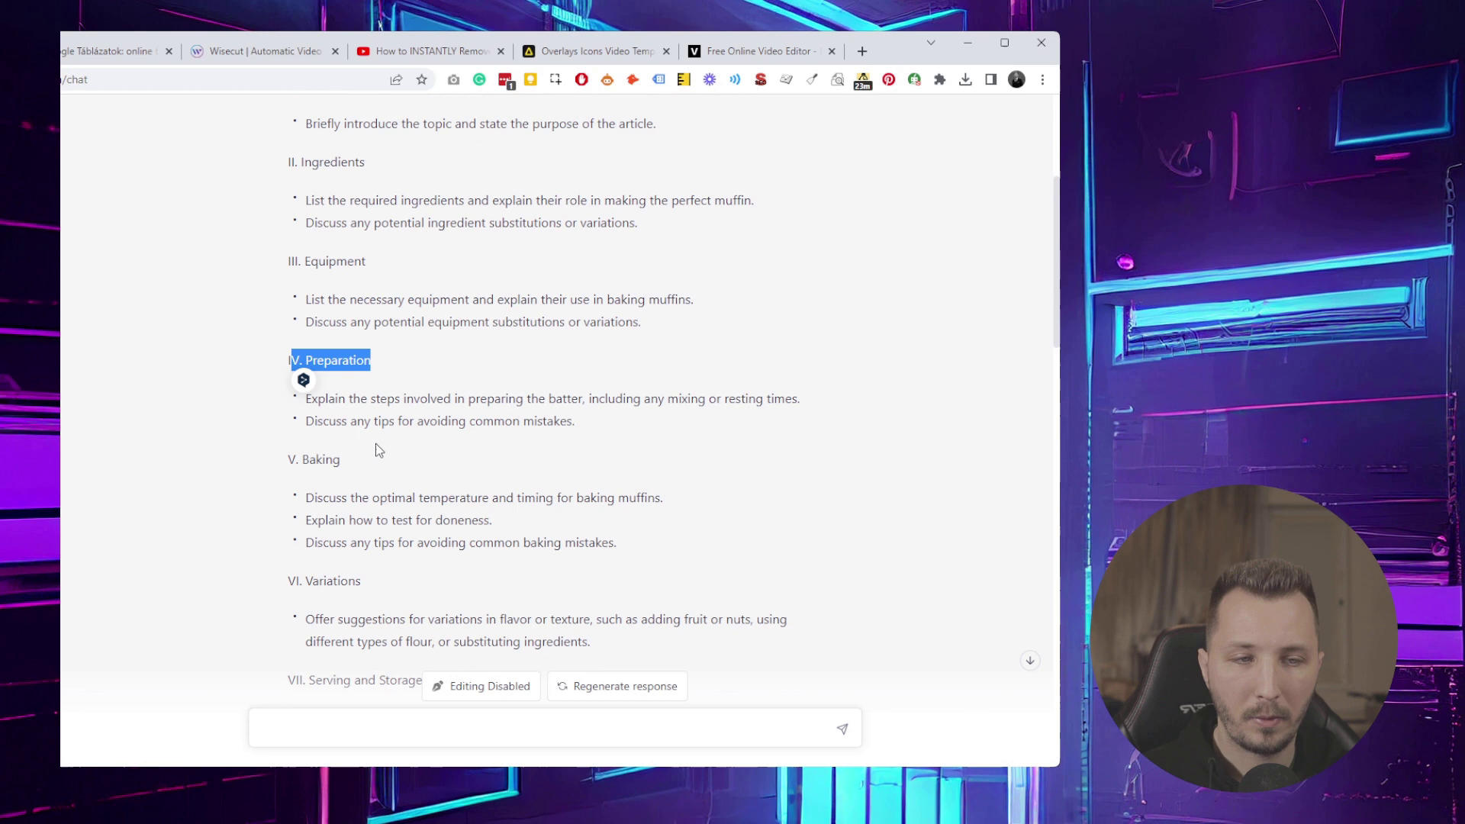
left_click_drag(375, 450, 291, 458)
scroll(344, 458, "down", 1)
left_click_drag(366, 501, 325, 500)
scroll(344, 497, "down", 2)
left_click(439, 442)
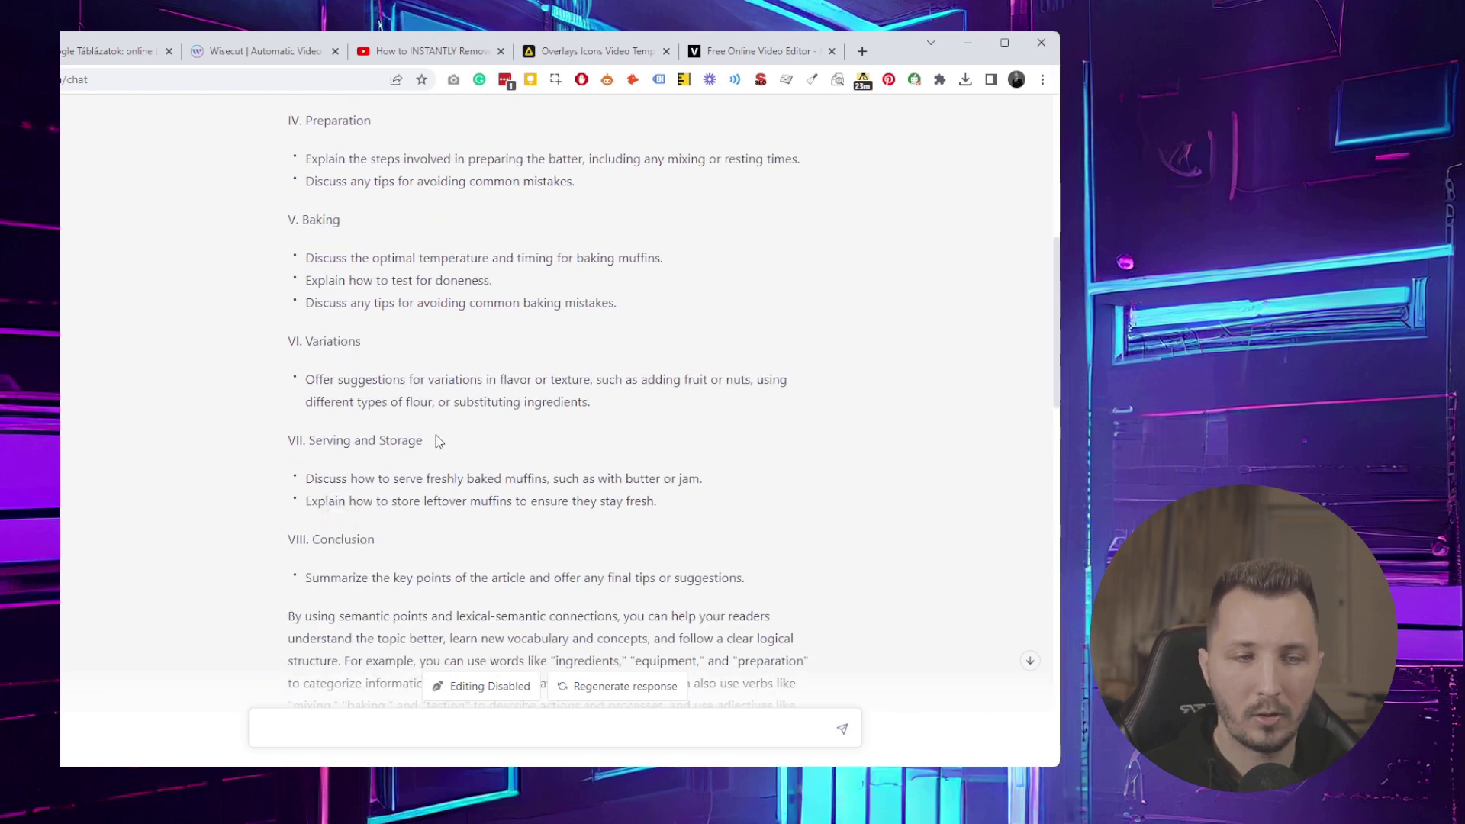
left_click_drag(439, 443, 311, 457)
left_click_drag(415, 541, 327, 543)
Scroll past the Conclusion to the follow-up request for 15 related audience questions.
scroll(499, 474, "up", 2)
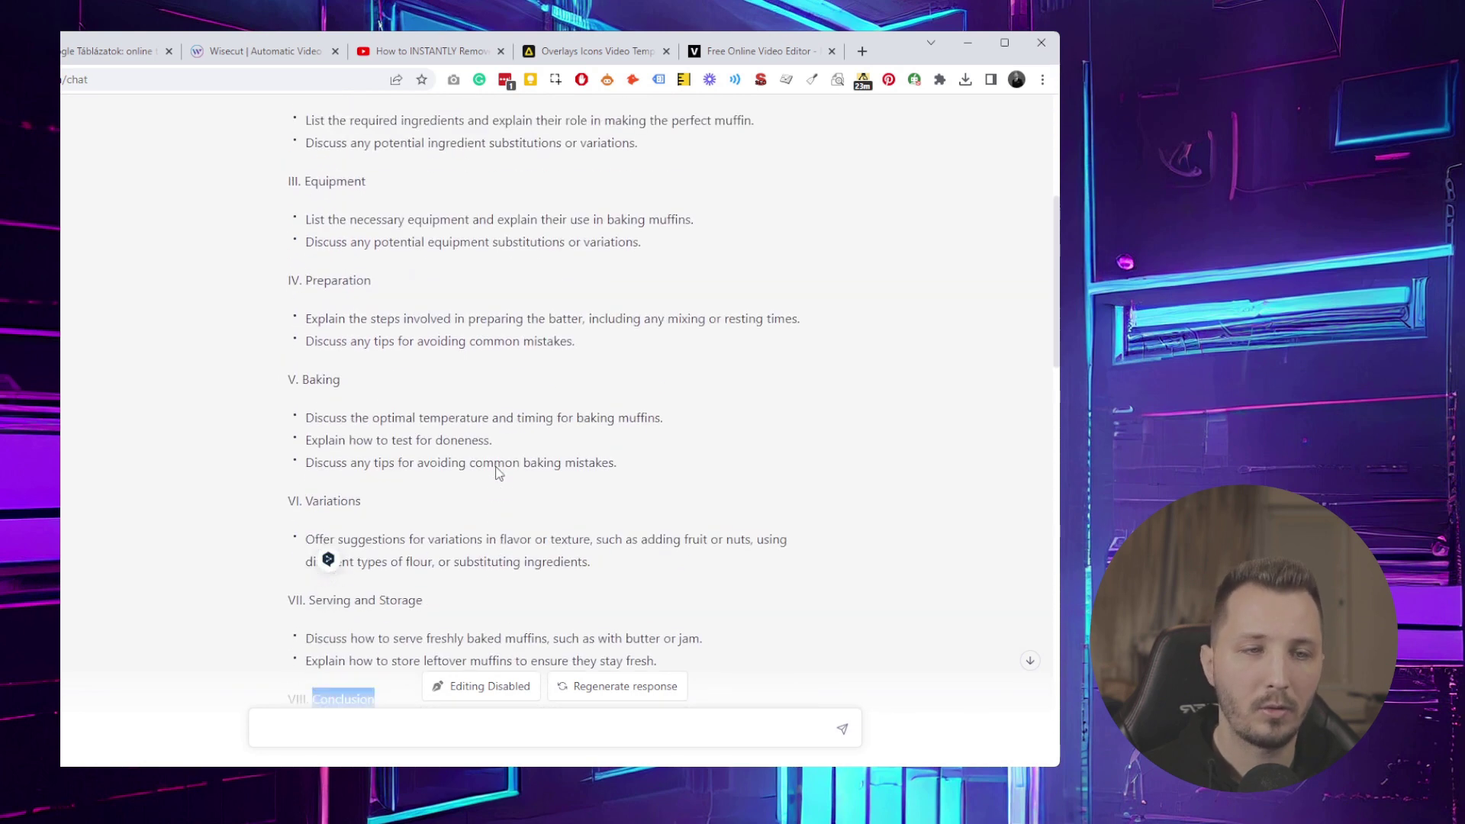
scroll(515, 458, "down", 2)
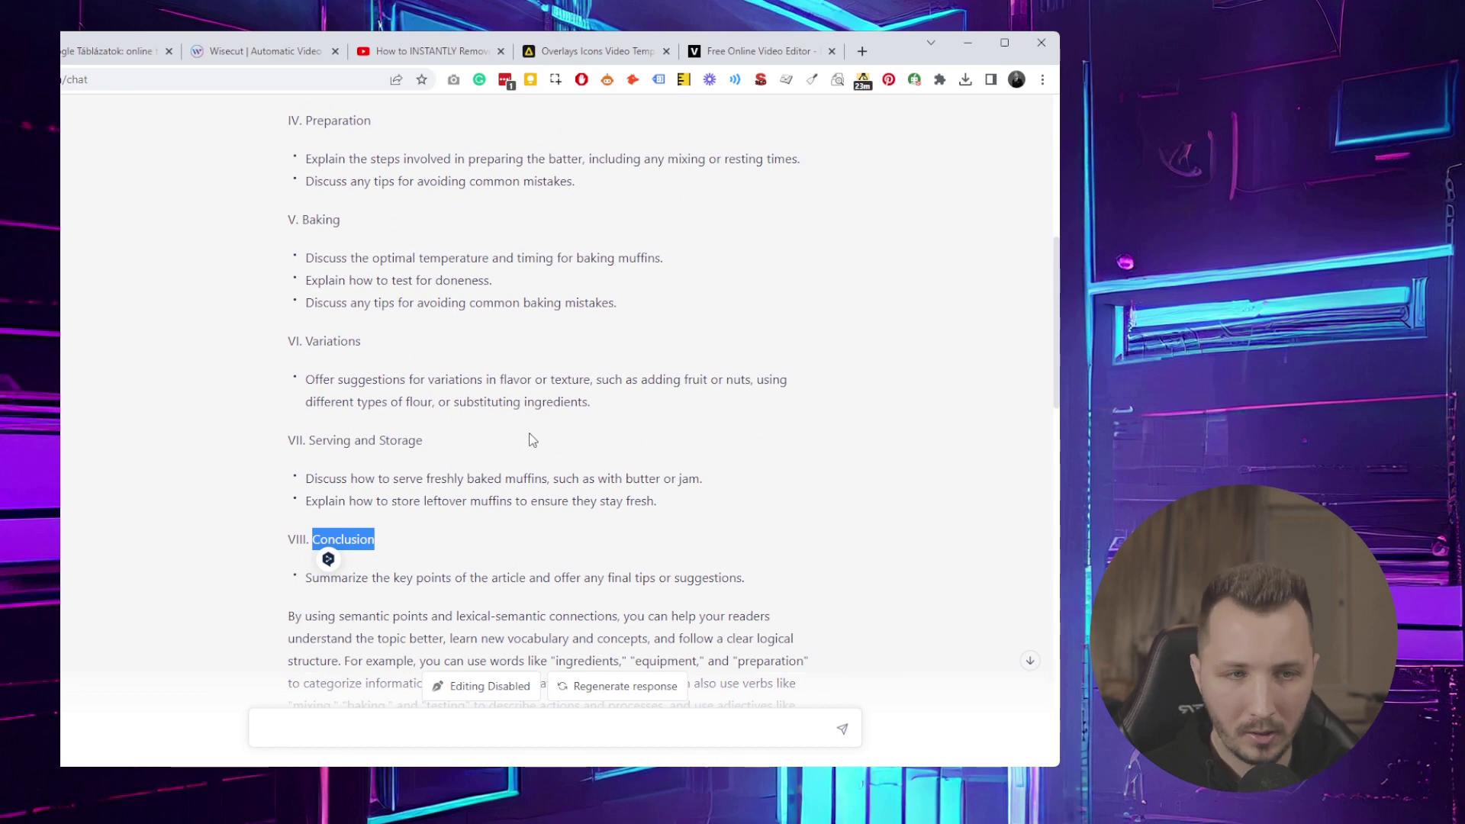
scroll(532, 440, "up", 6)
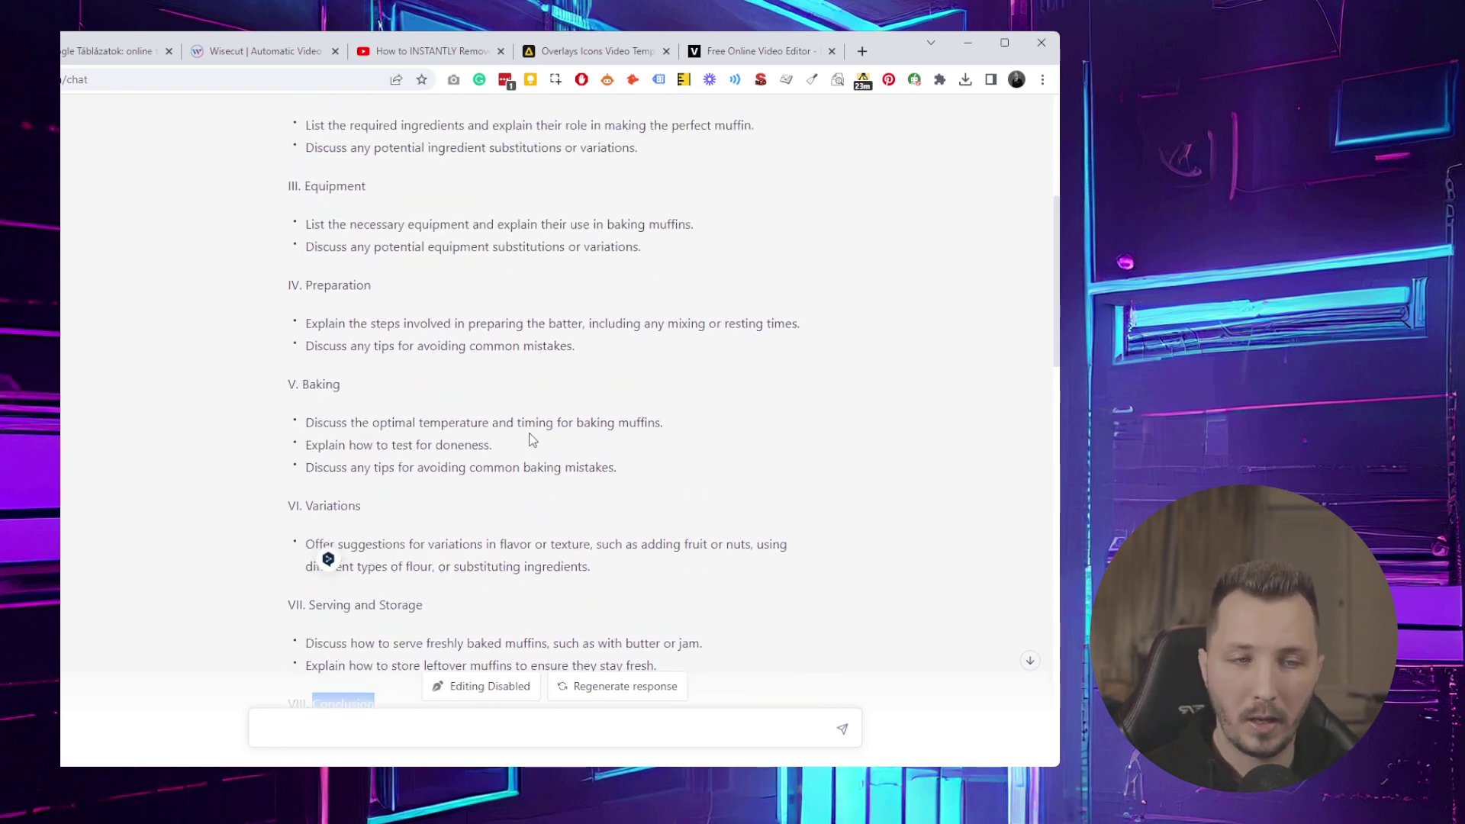
scroll(532, 439, "down", 4)
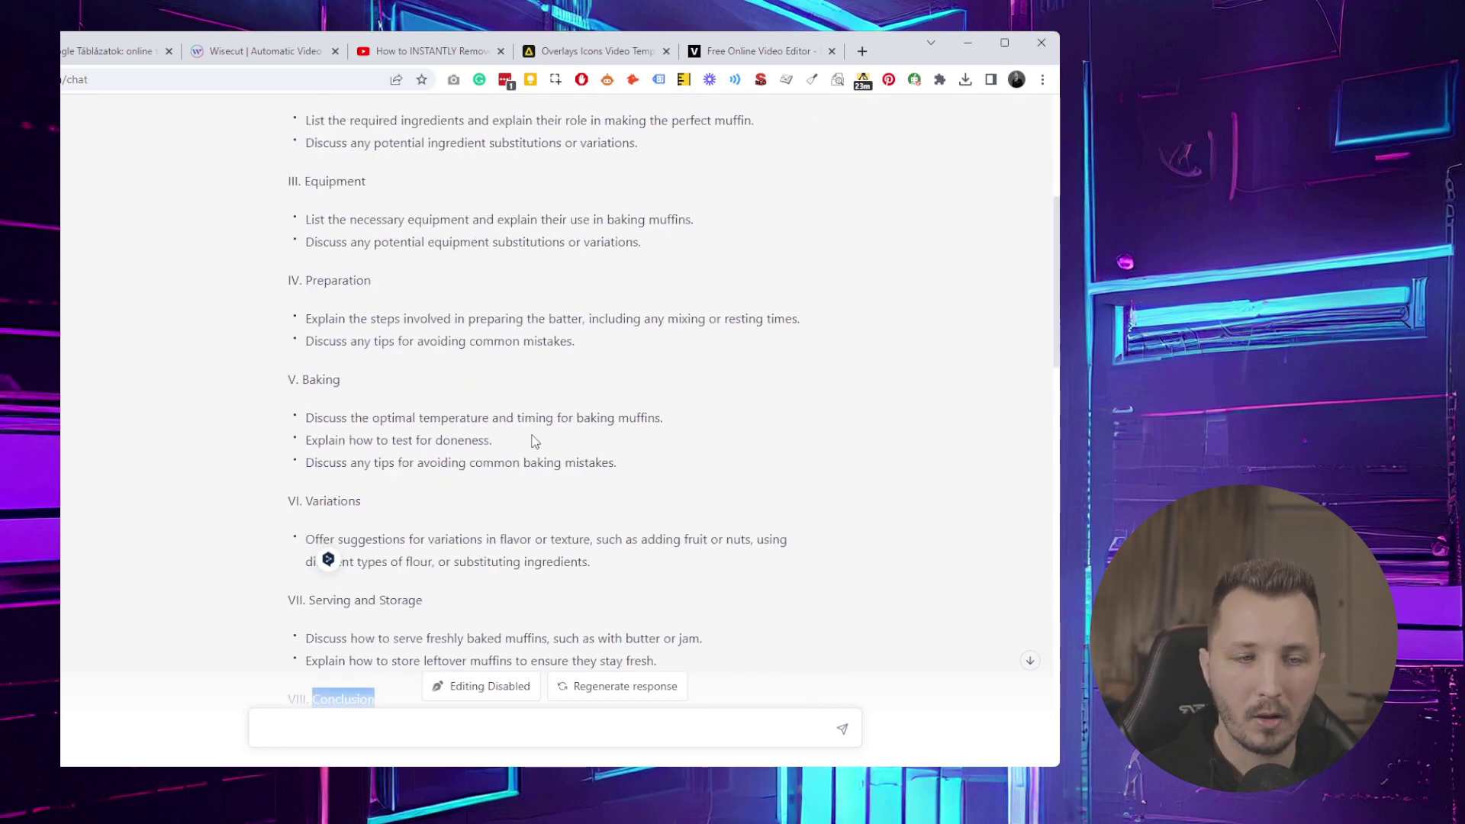
scroll(532, 439, "up", 5)
scroll(538, 440, "down", 7)
scroll(538, 440, "up", 6)
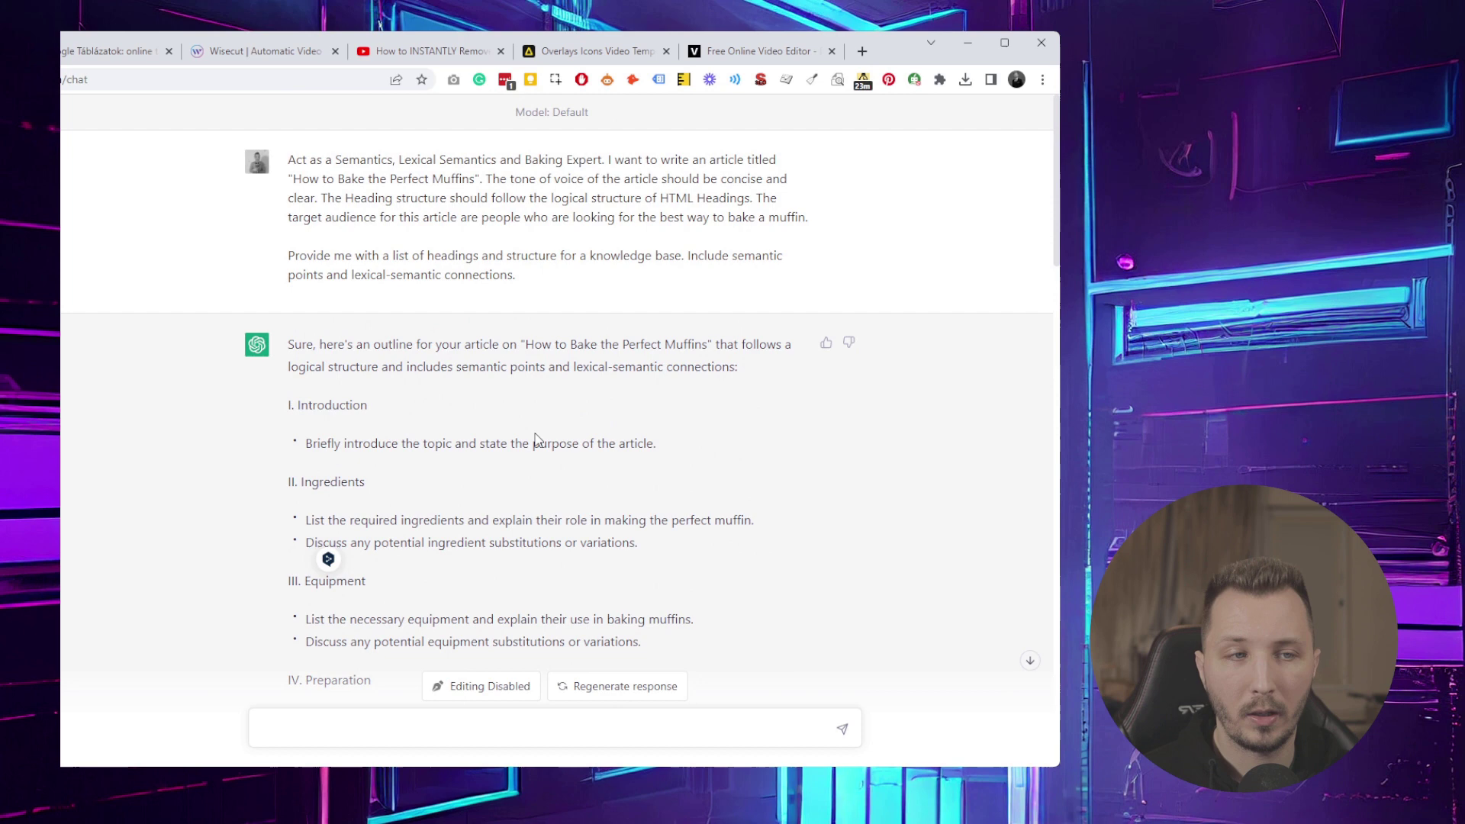
scroll(536, 441, "down", 2)
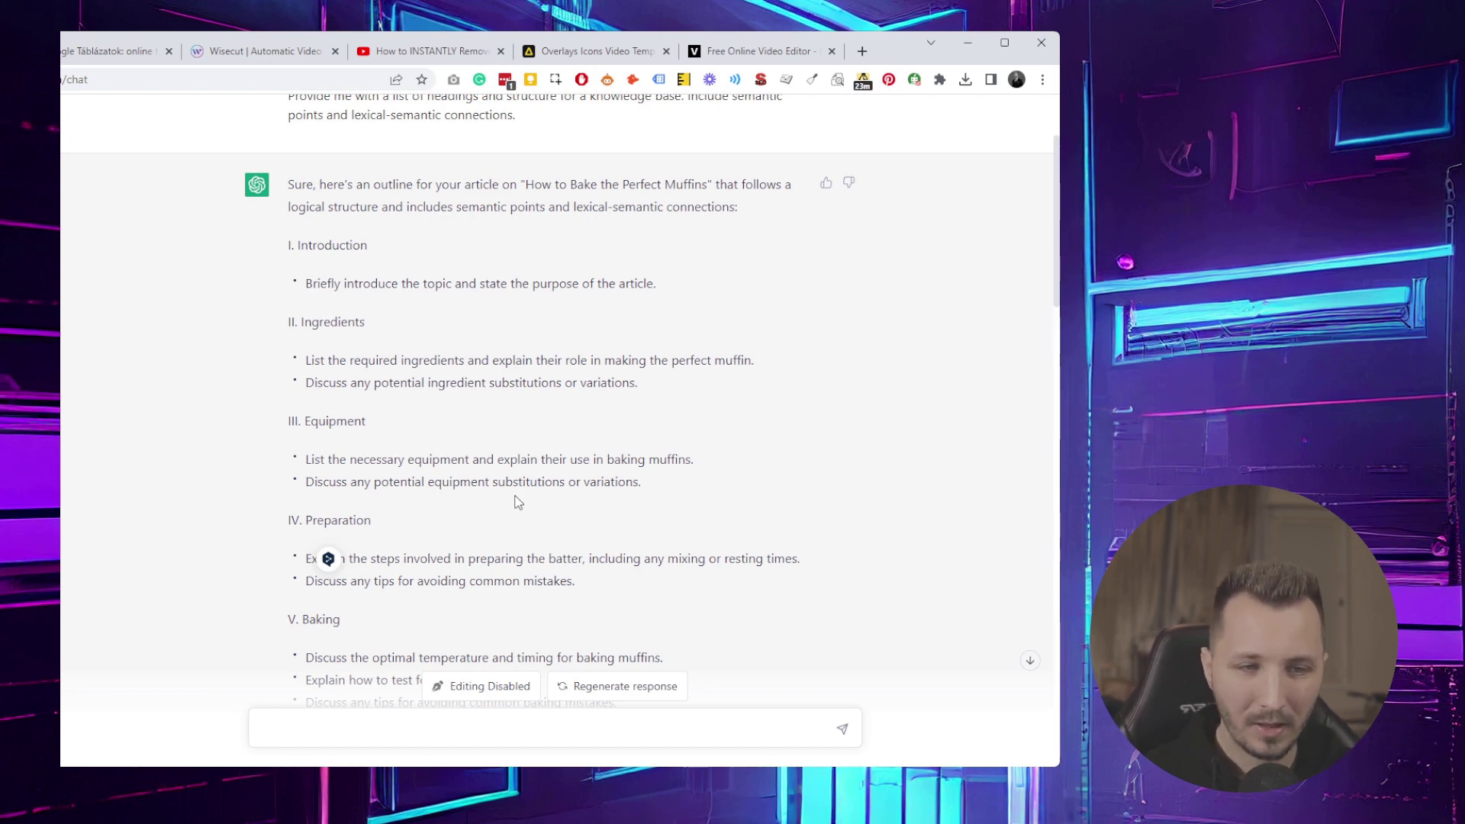
scroll(519, 481, "down", 4)
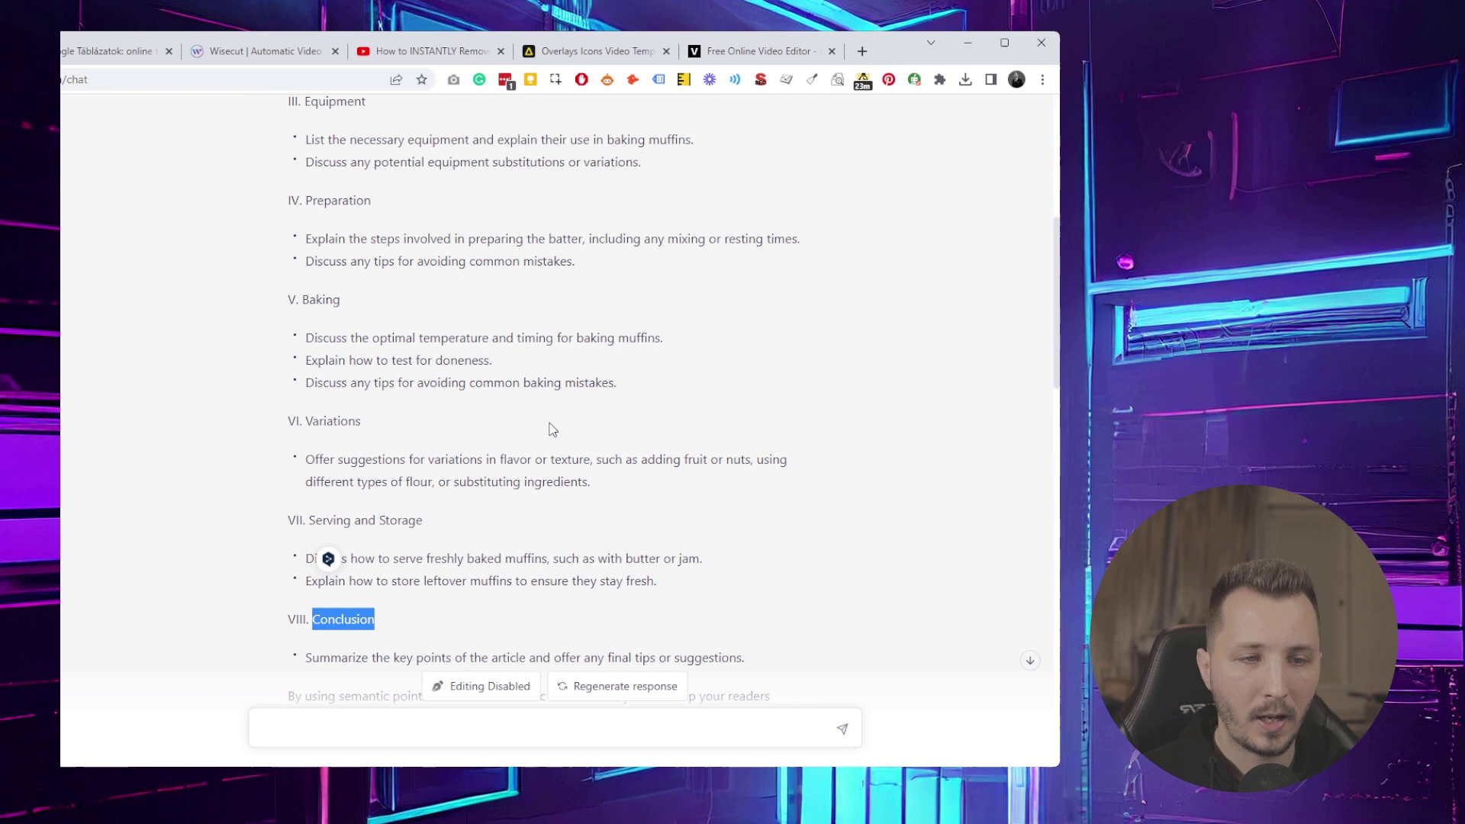
scroll(620, 360, "down", 4)
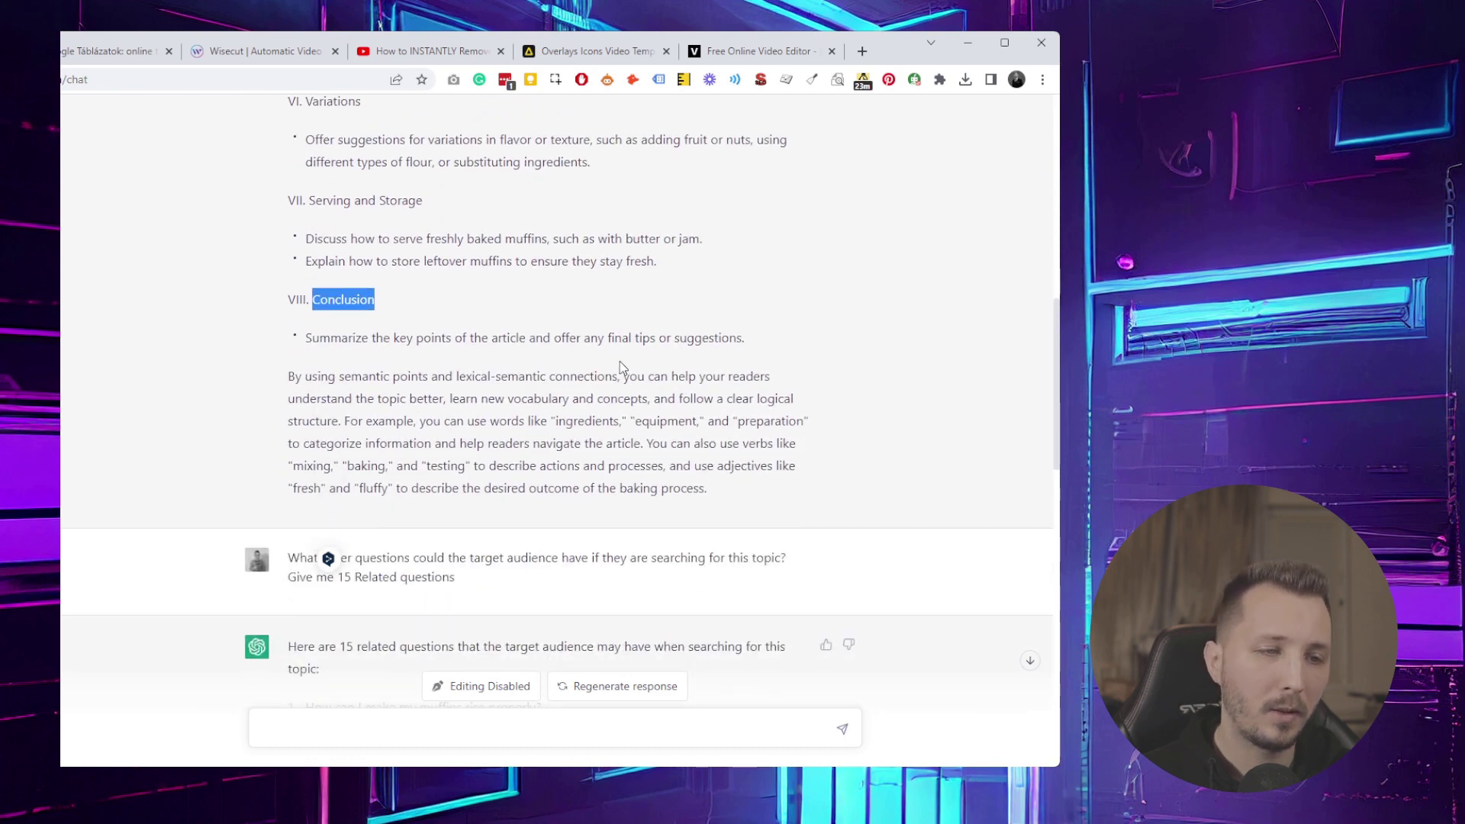
scroll(523, 378, "down", 1)
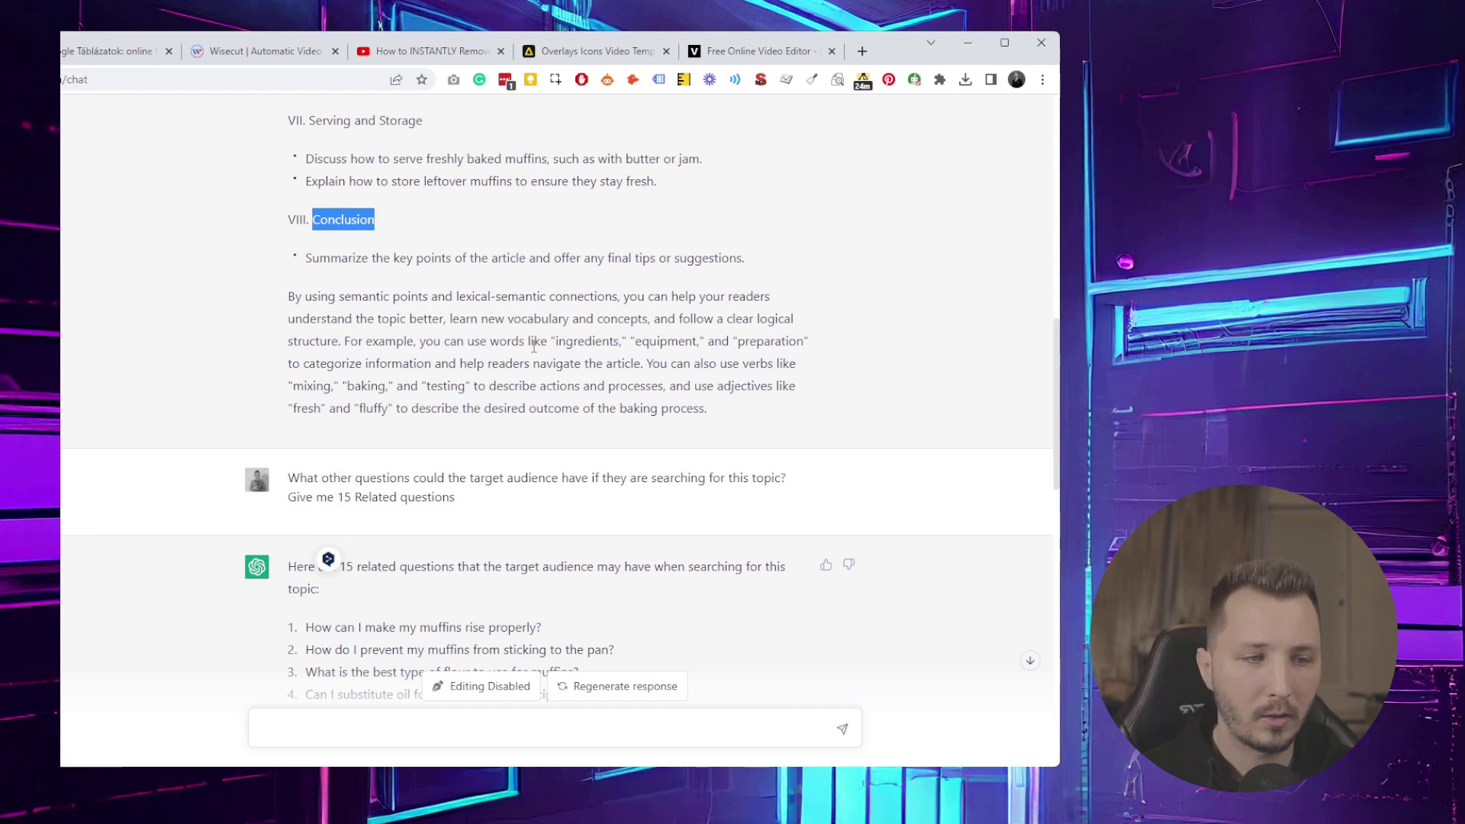
scroll(534, 345, "down", 4)
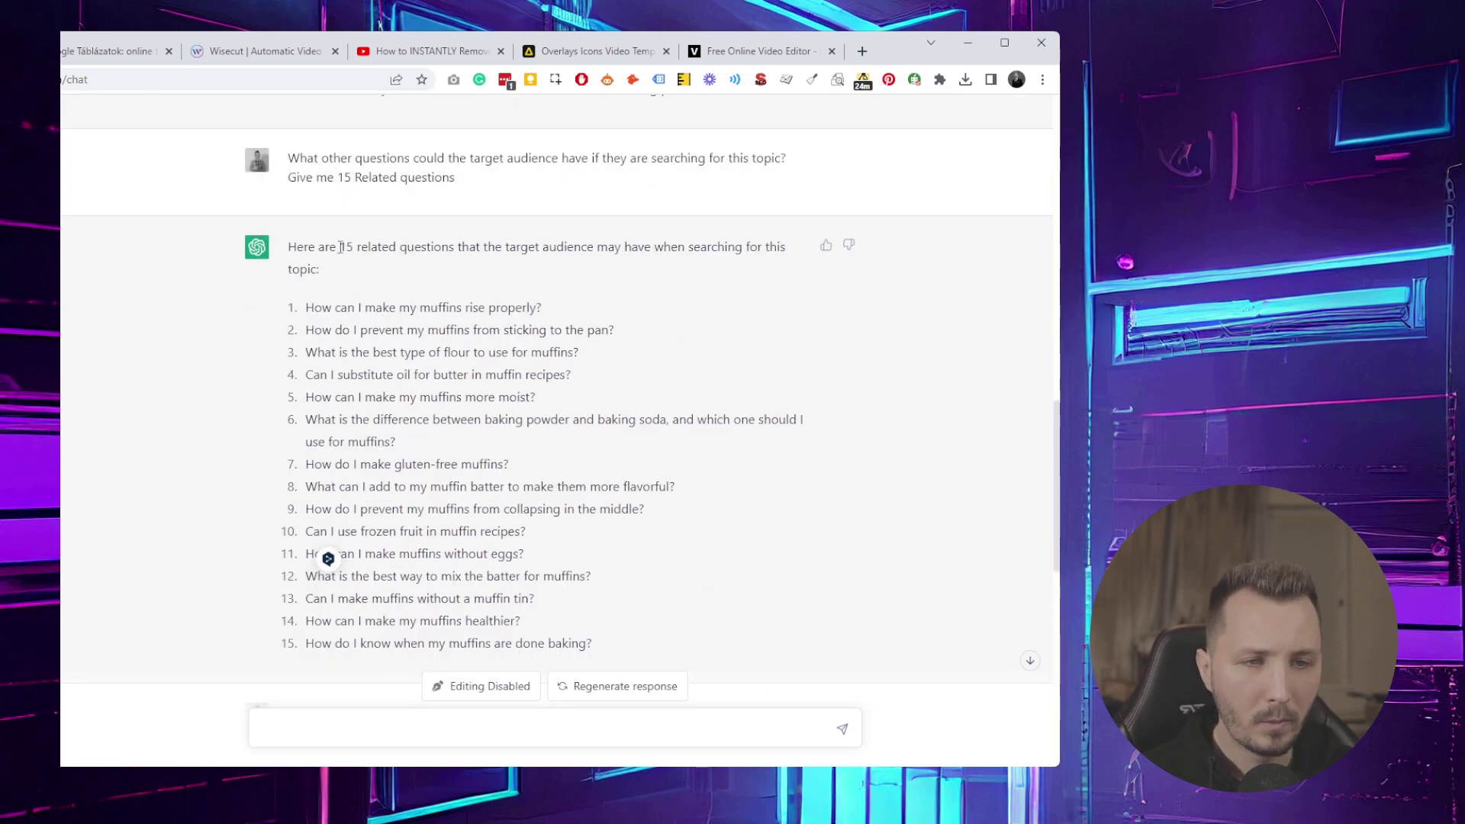
scroll(361, 243, "up", 1)
left_click_drag(348, 238, 802, 234)
left_click_drag(337, 257, 344, 258)
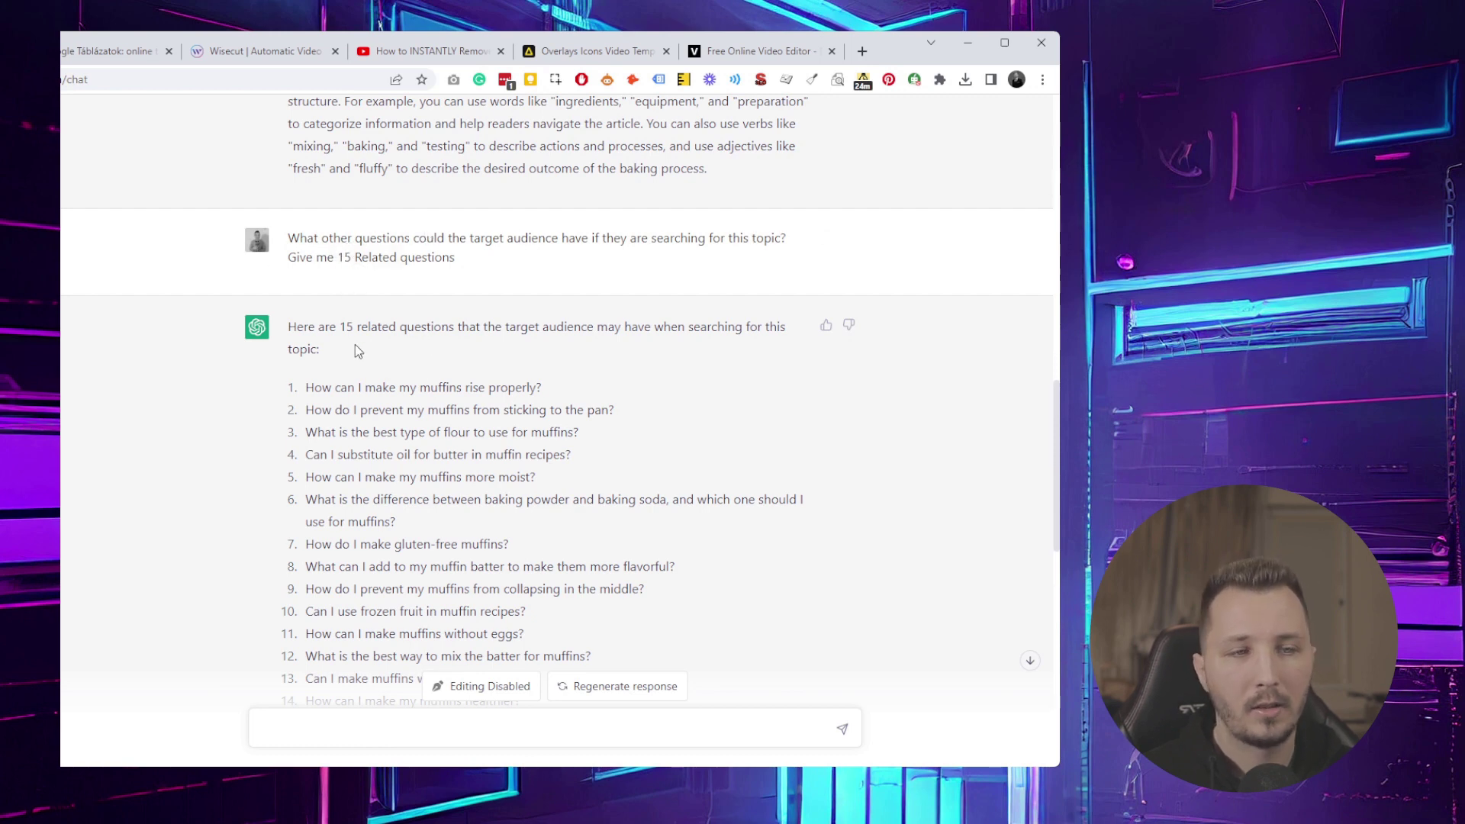
scroll(357, 349, "down", 1)
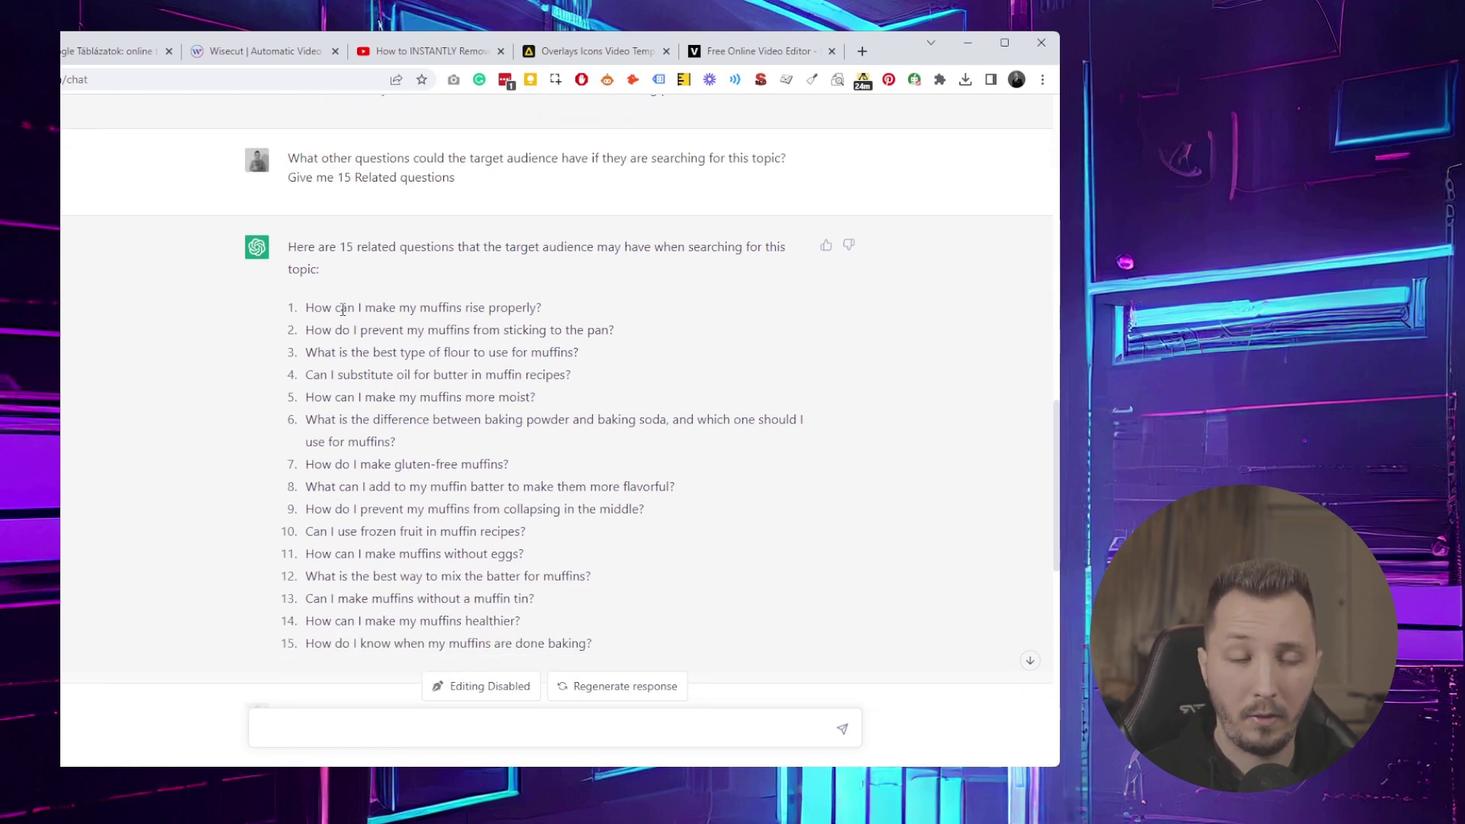
left_click_drag(343, 310, 349, 310)
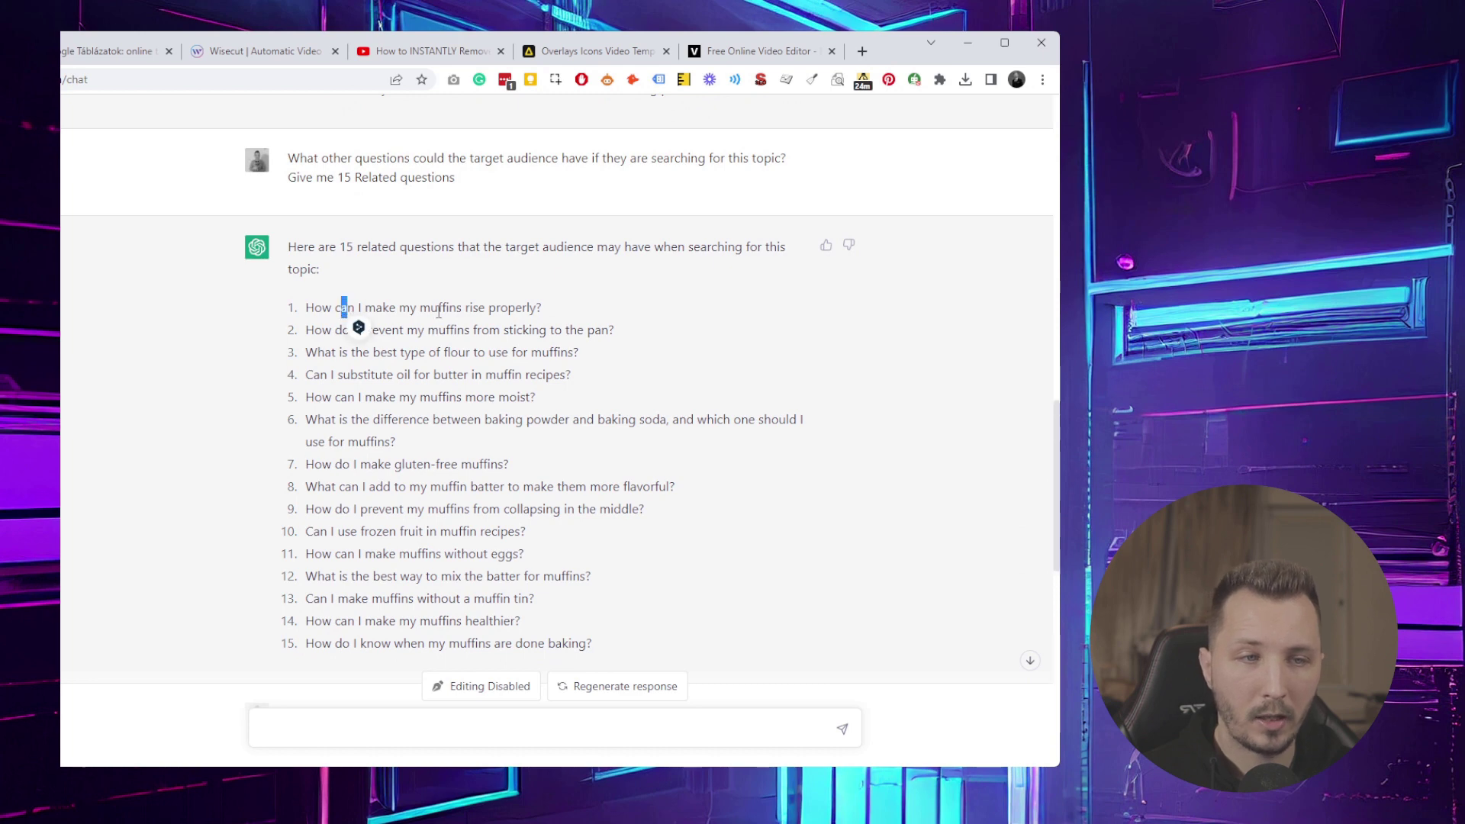
left_click(445, 309)
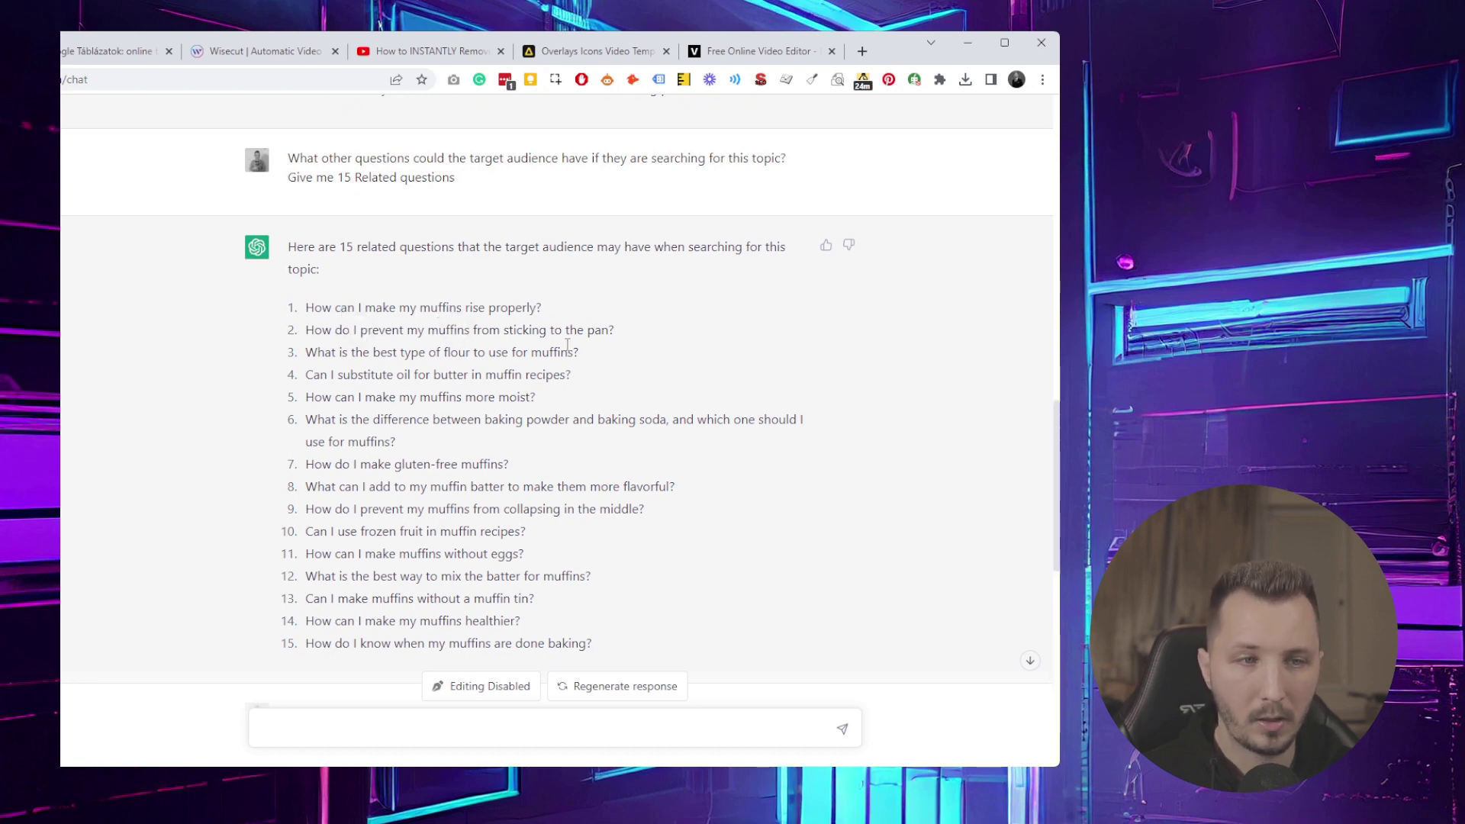
left_click_drag(427, 332, 580, 334)
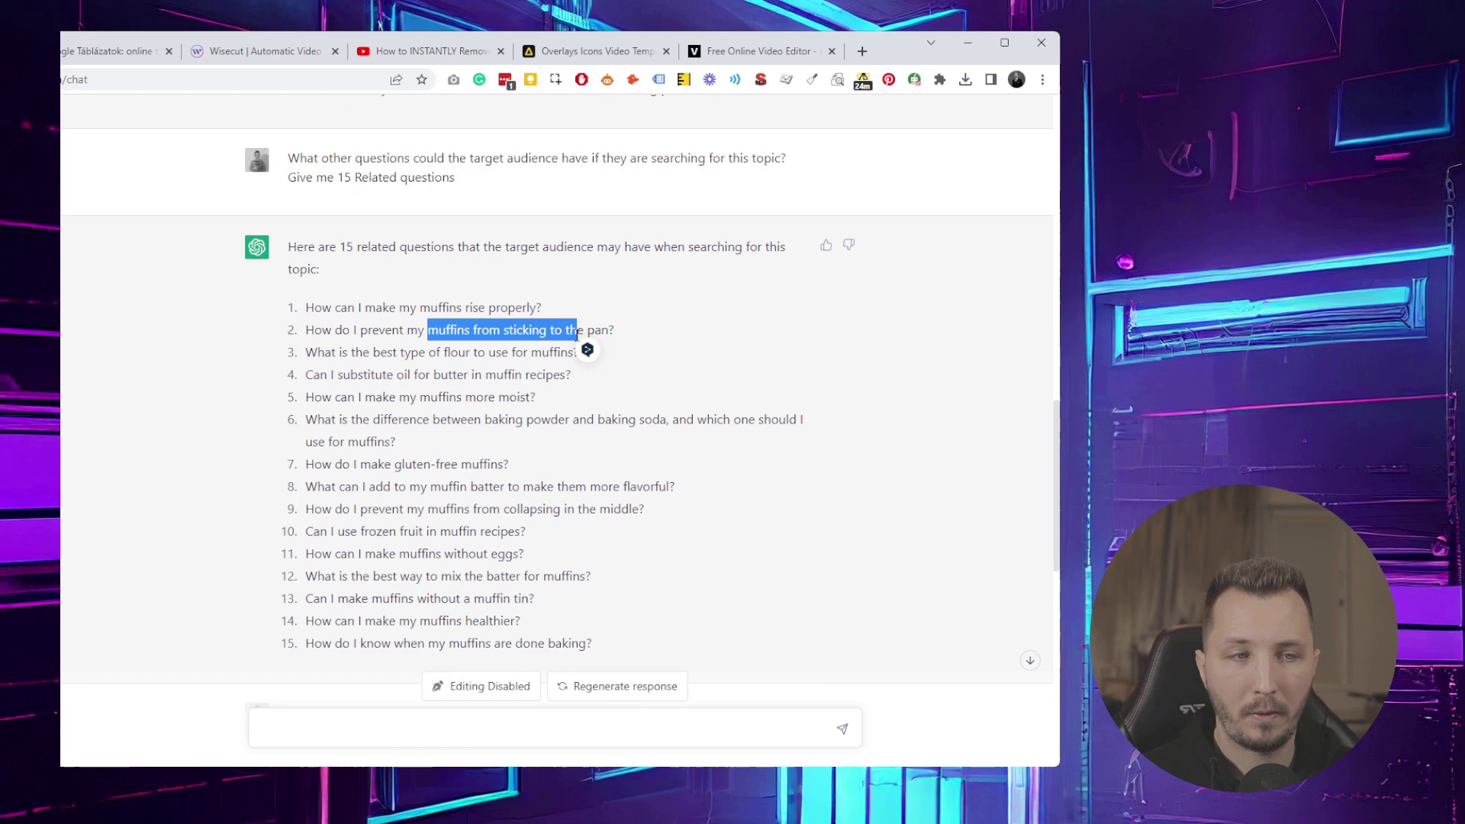
left_click(713, 350)
scroll(712, 351, "down", 3)
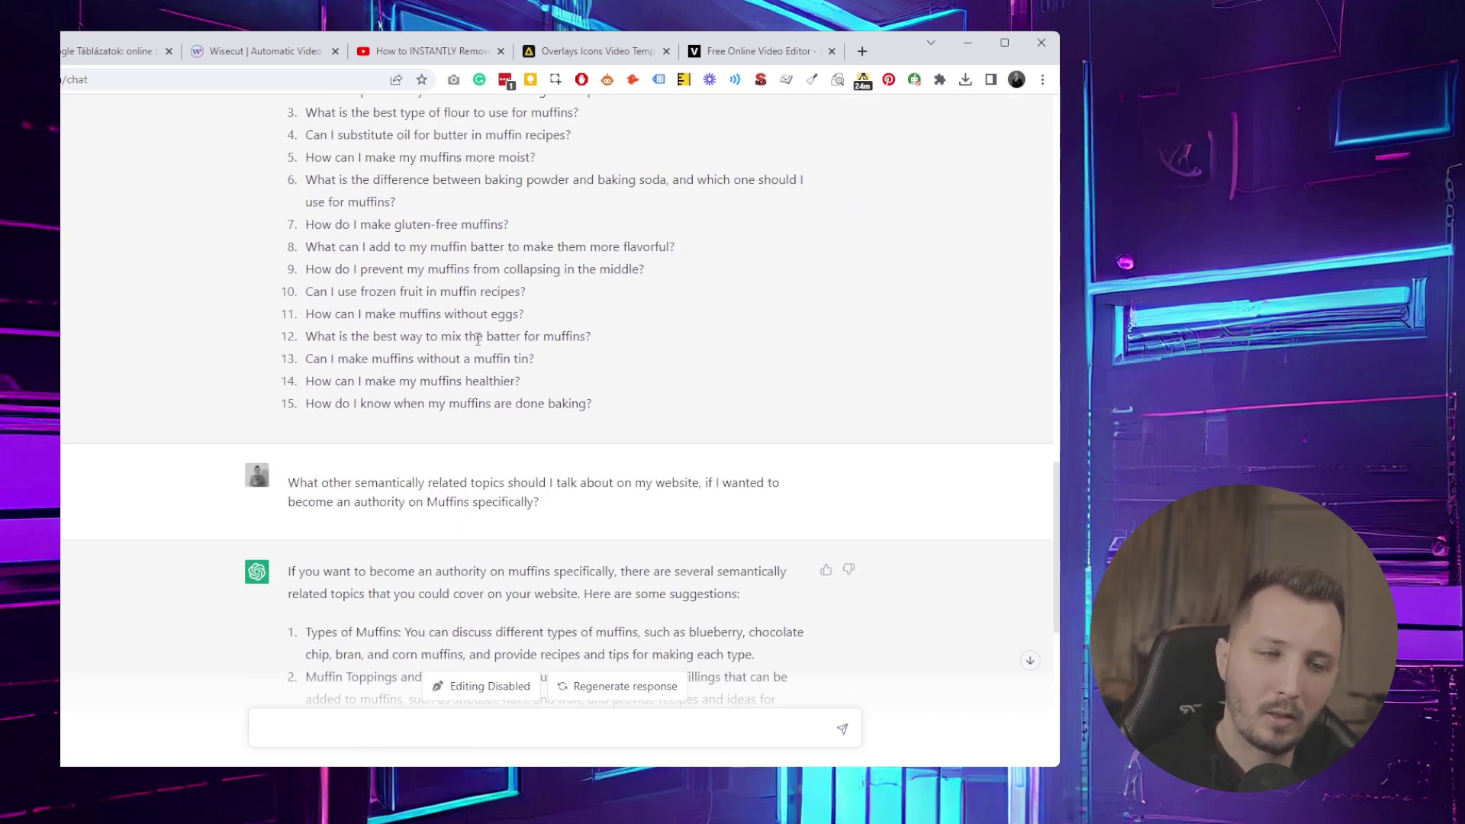
scroll(478, 339, "up", 5)
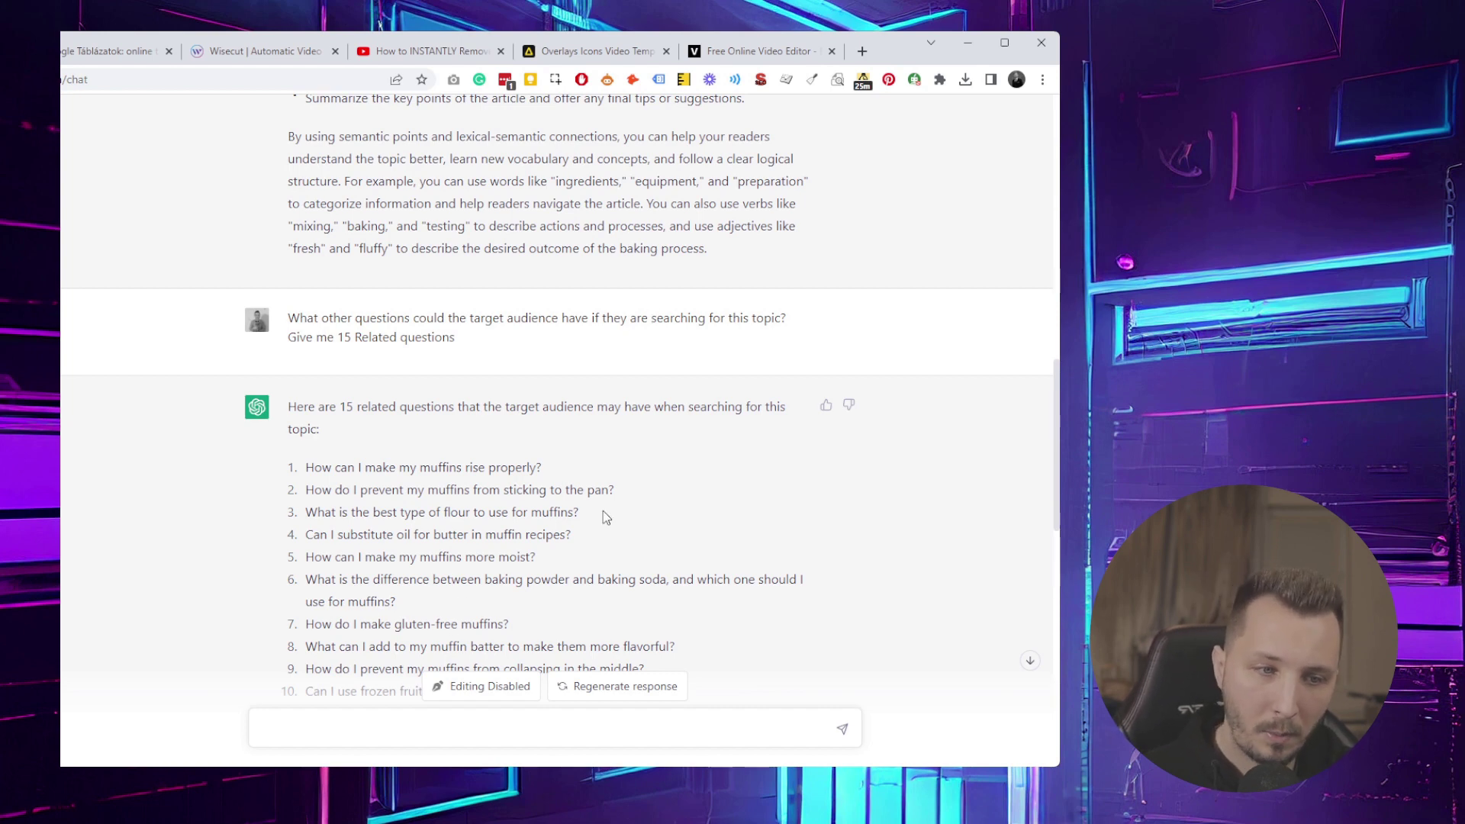
scroll(702, 446, "down", 4)
scroll(702, 449, "down", 3)
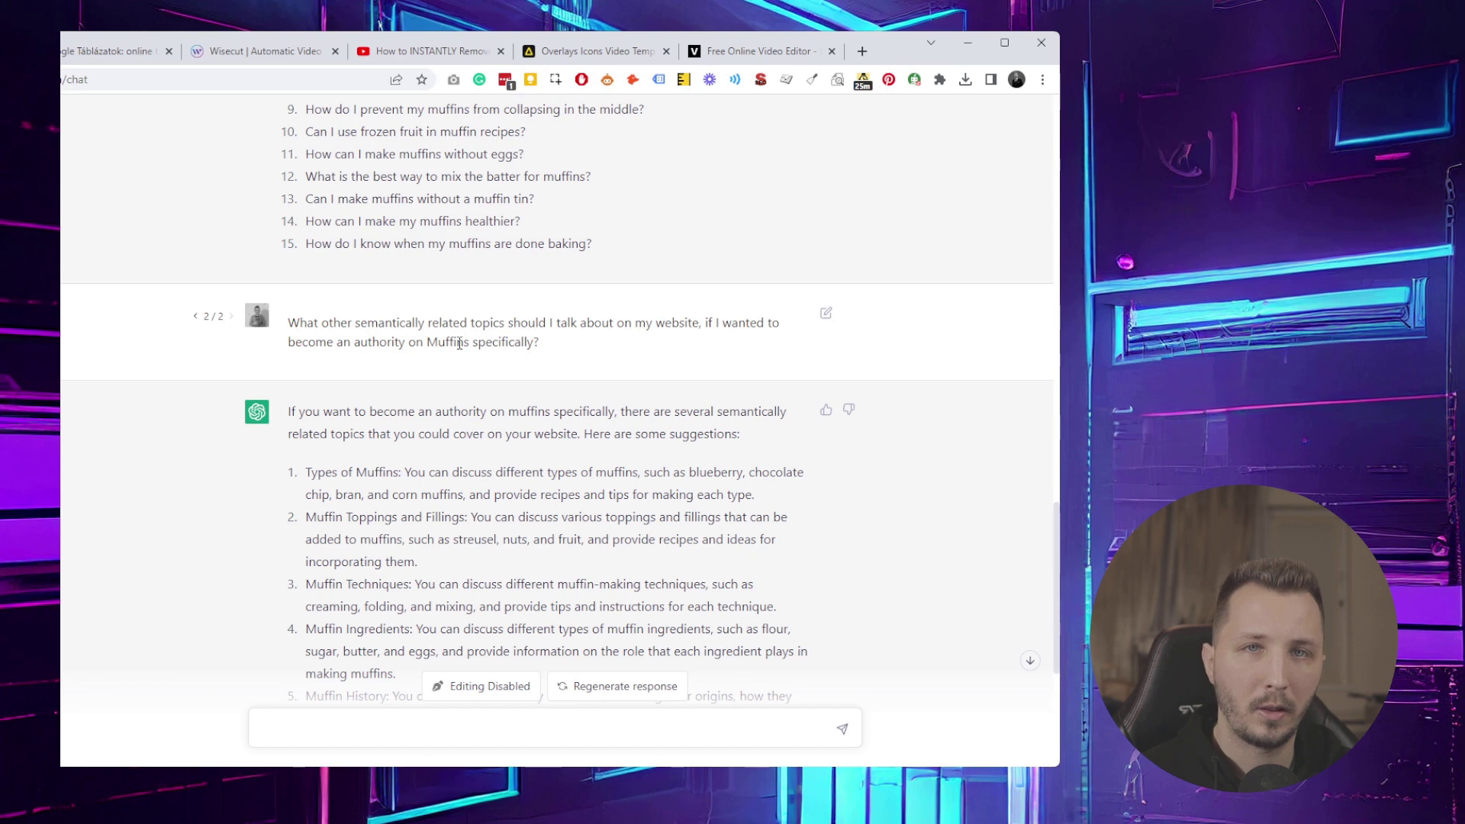
left_click_drag(478, 342, 514, 342)
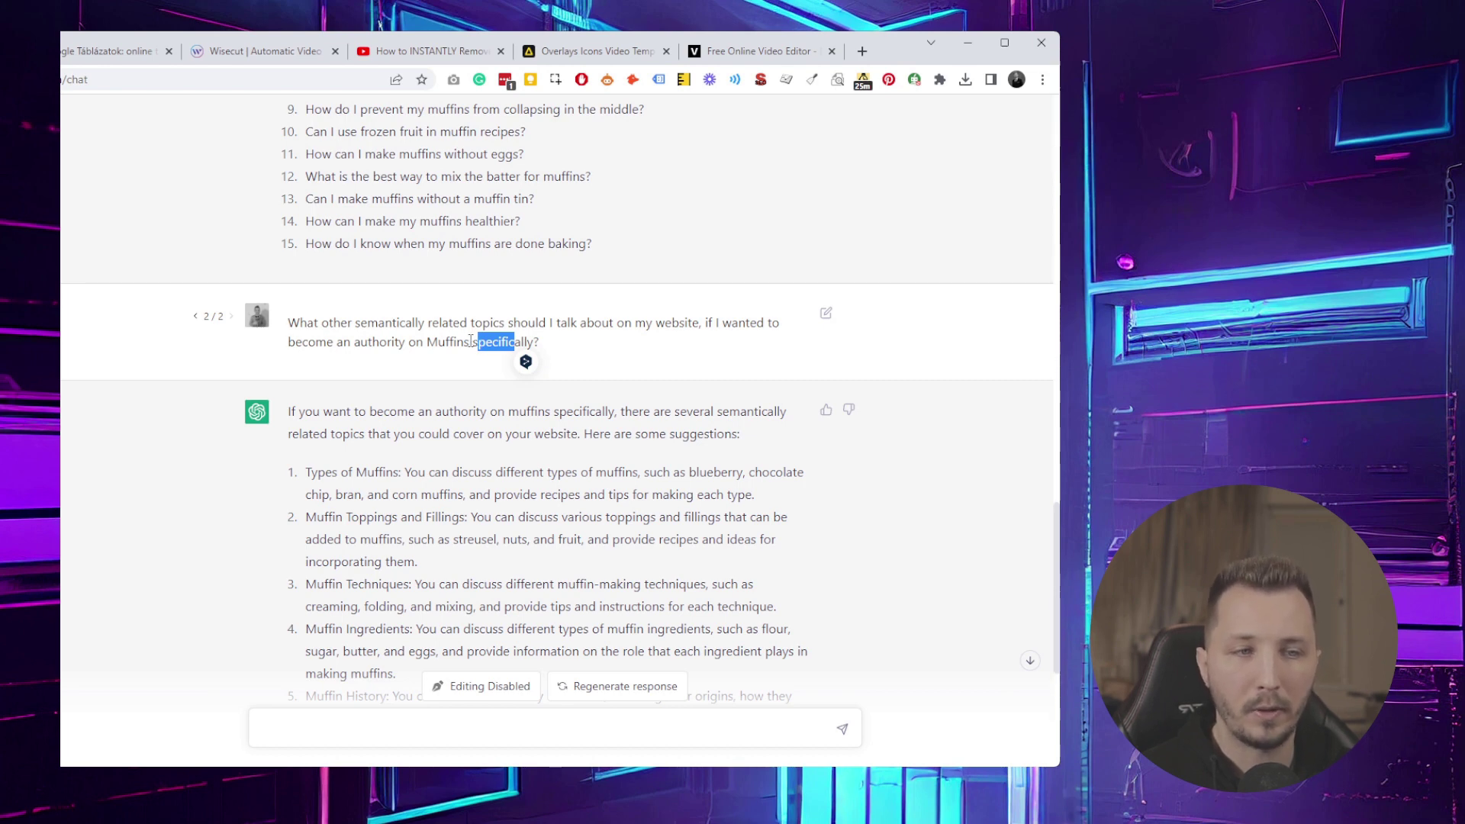
left_click(473, 340)
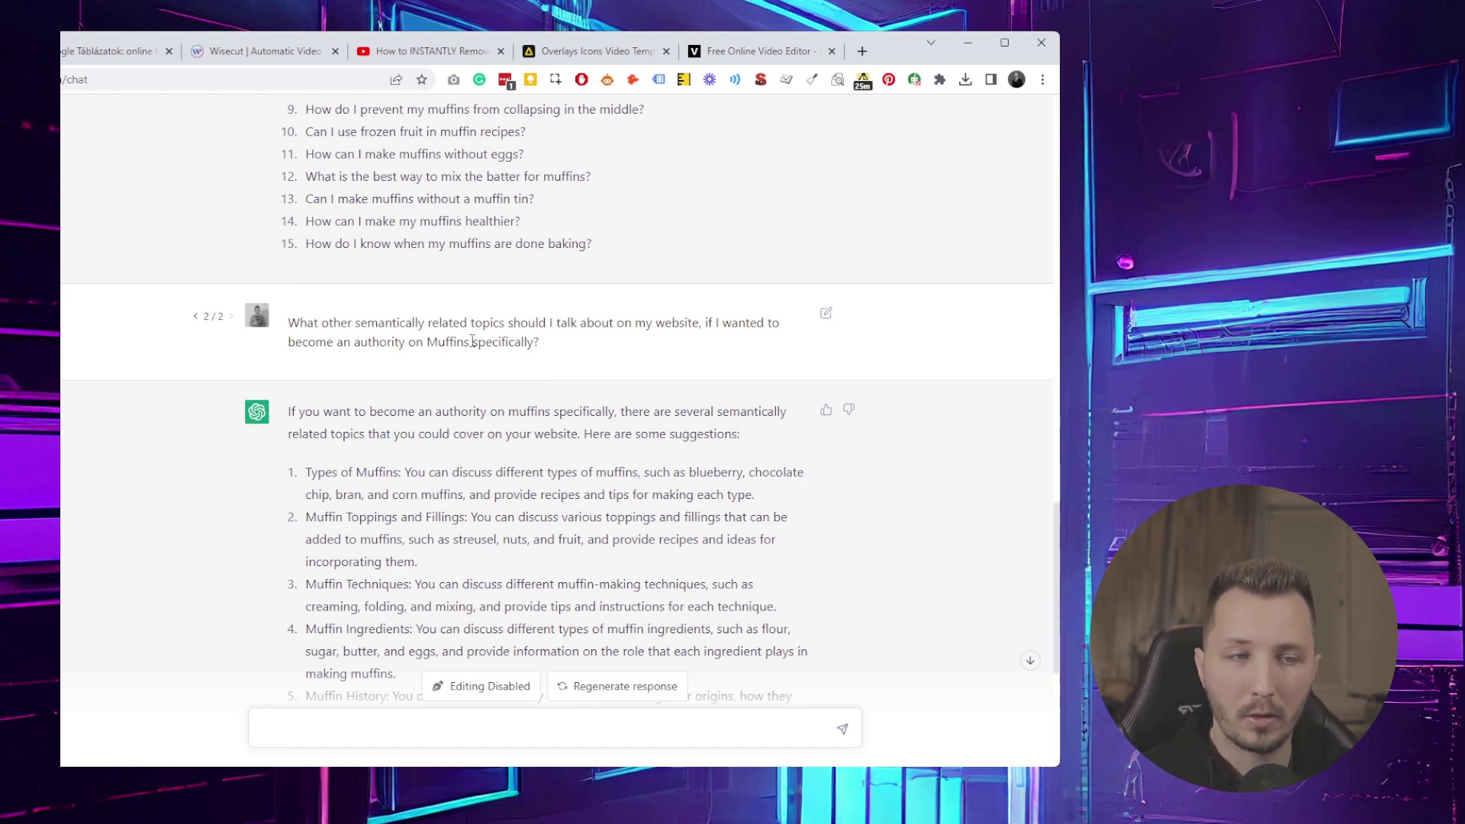
left_click_drag(472, 341, 535, 343)
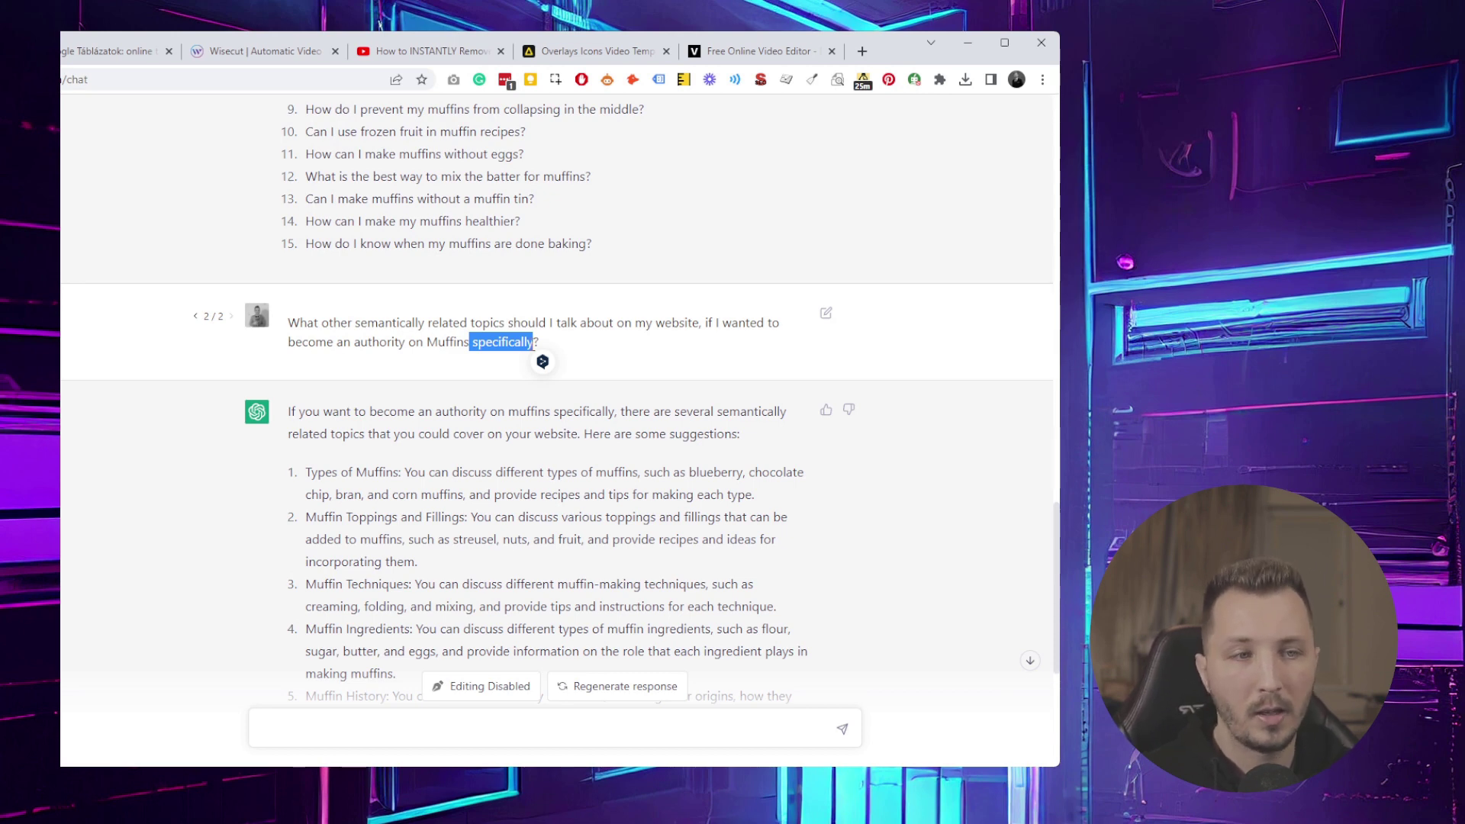
left_click(539, 344)
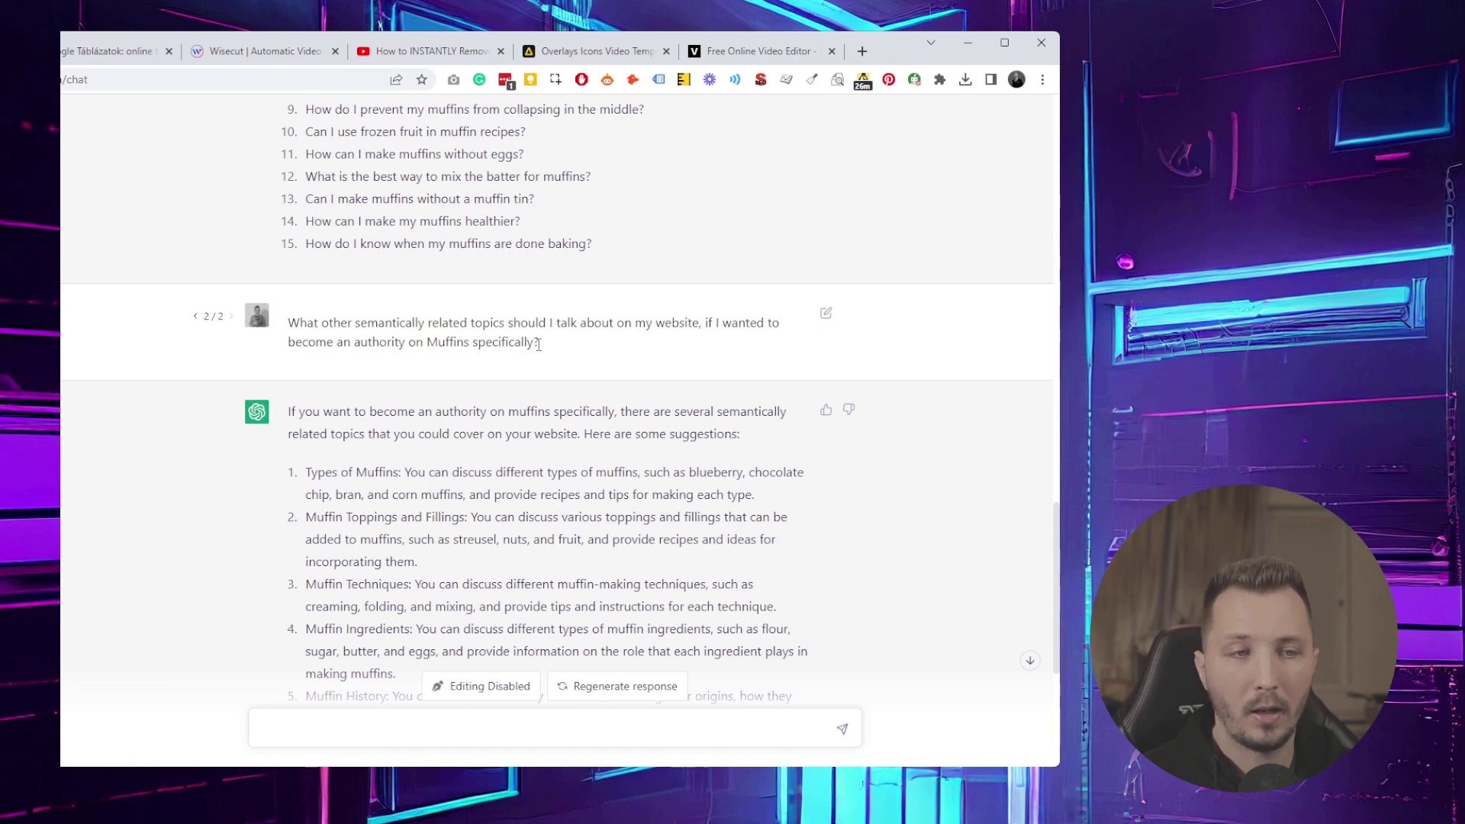
scroll(539, 344, "down", 2)
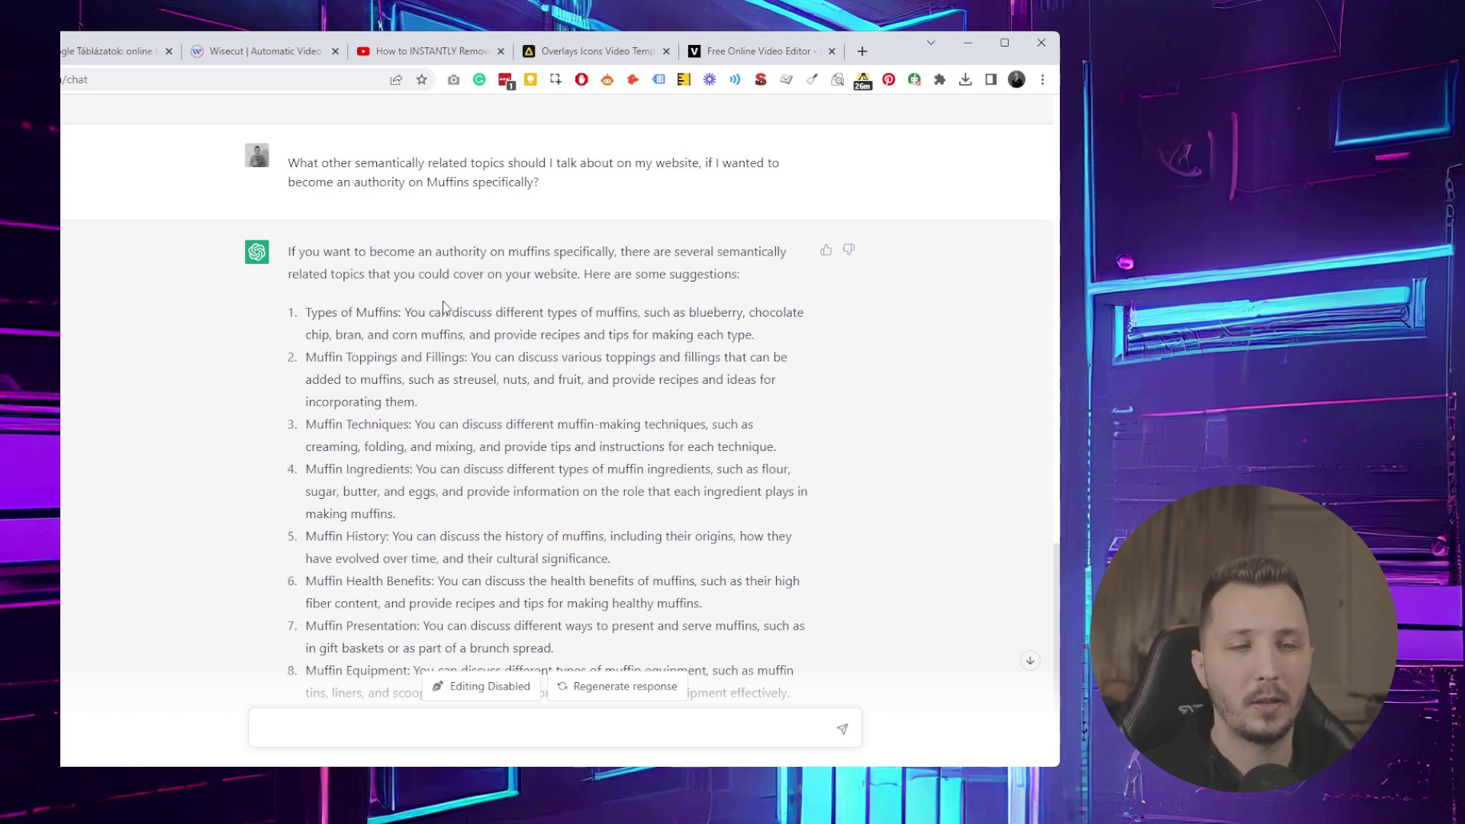
left_click_drag(306, 312, 408, 315)
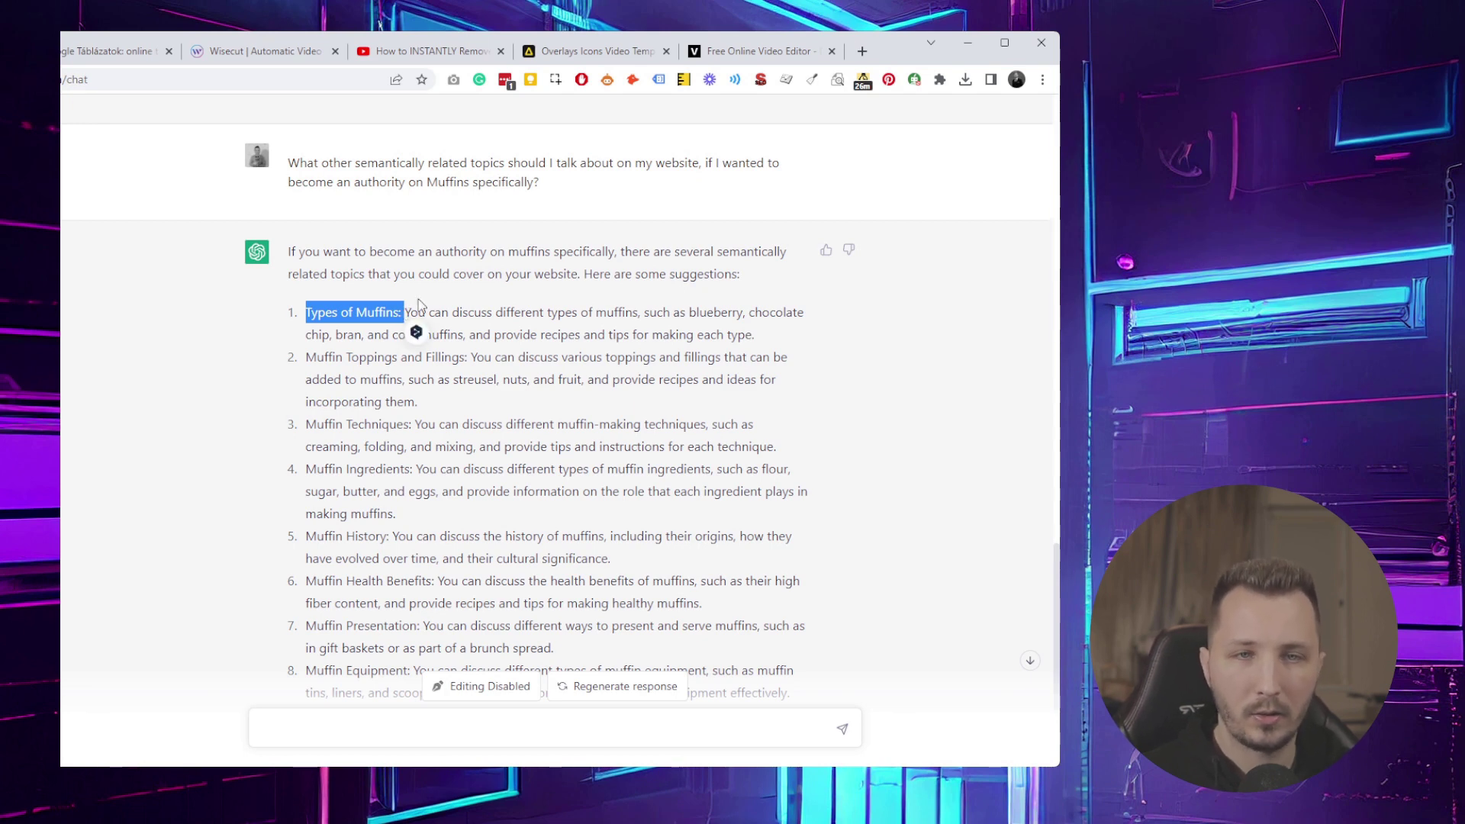
left_click_drag(306, 357, 471, 359)
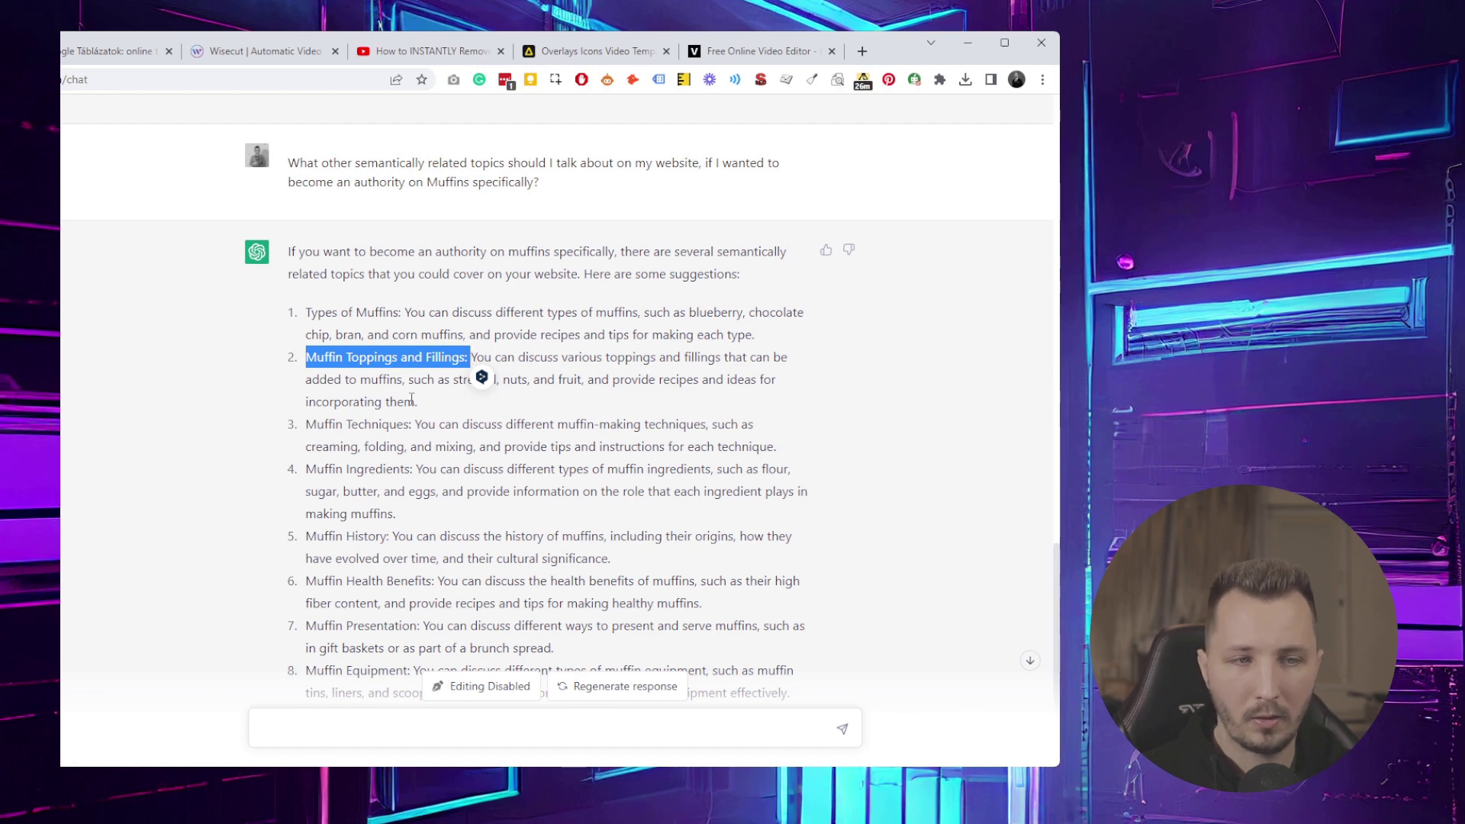
left_click(374, 418)
left_click_drag(357, 468, 363, 468)
left_click_drag(362, 536, 400, 501)
scroll(391, 537, "down", 1)
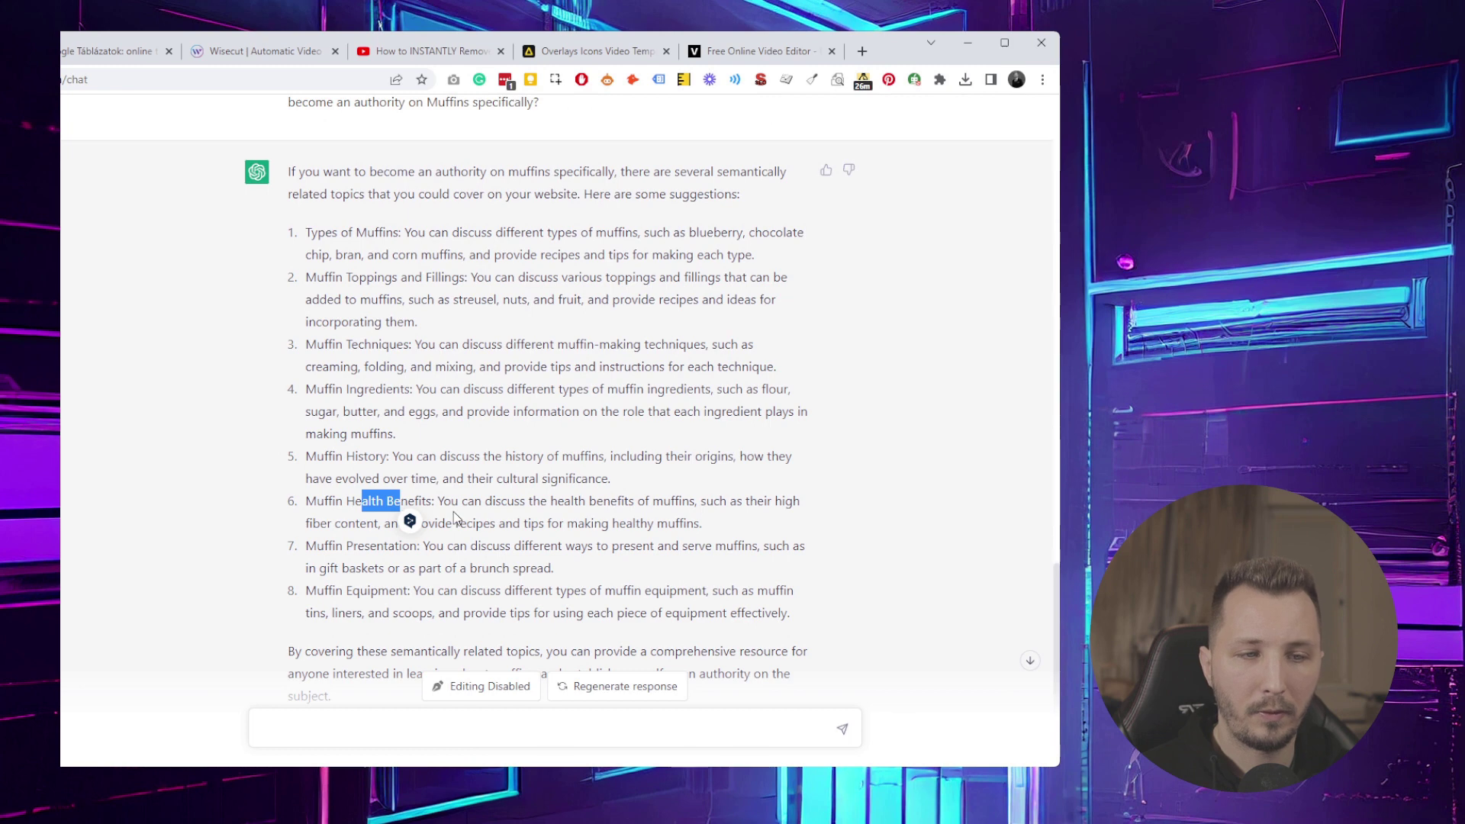
scroll(467, 482, "down", 2)
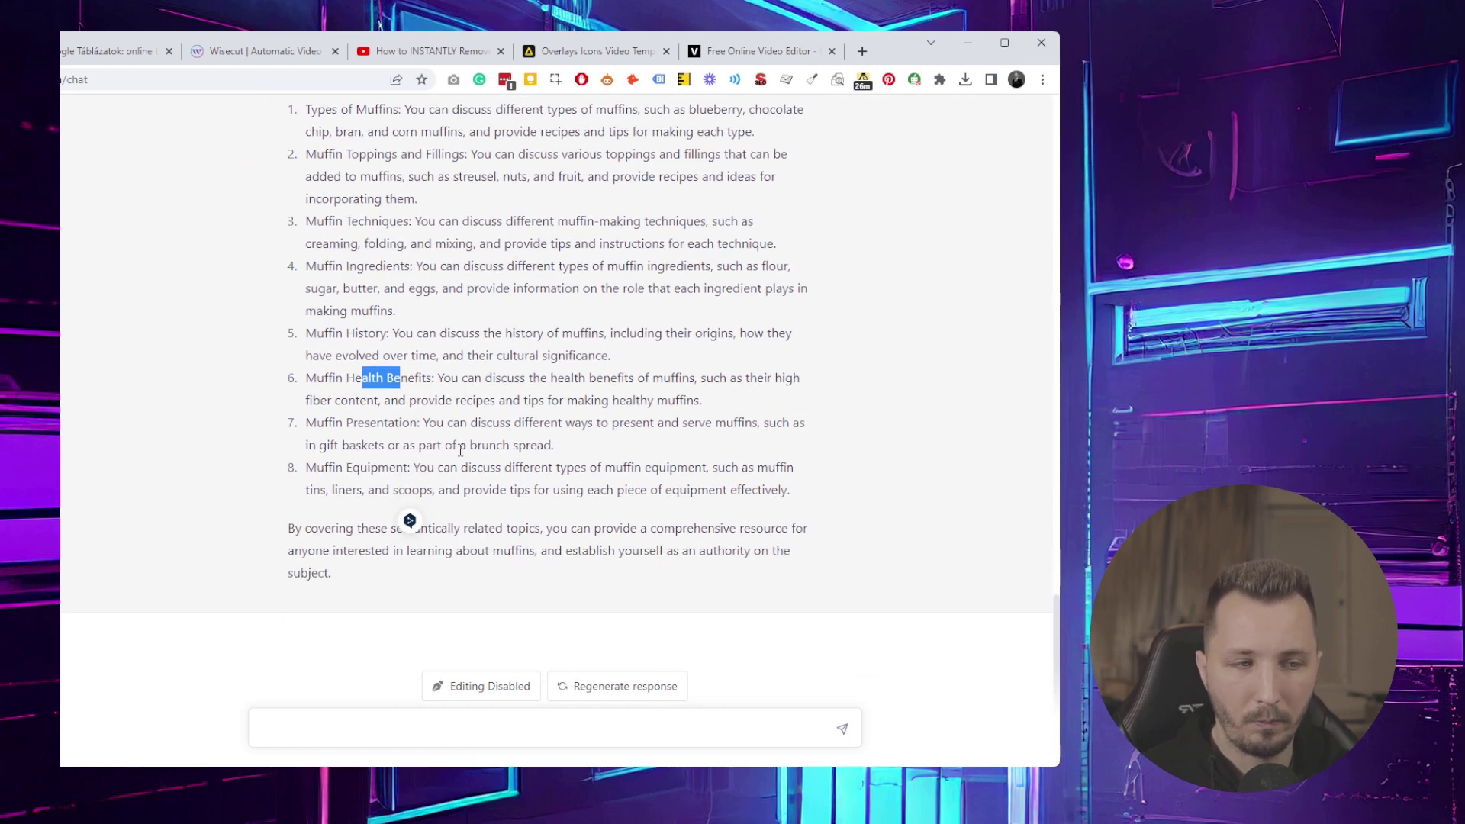
left_click_drag(356, 378, 438, 379)
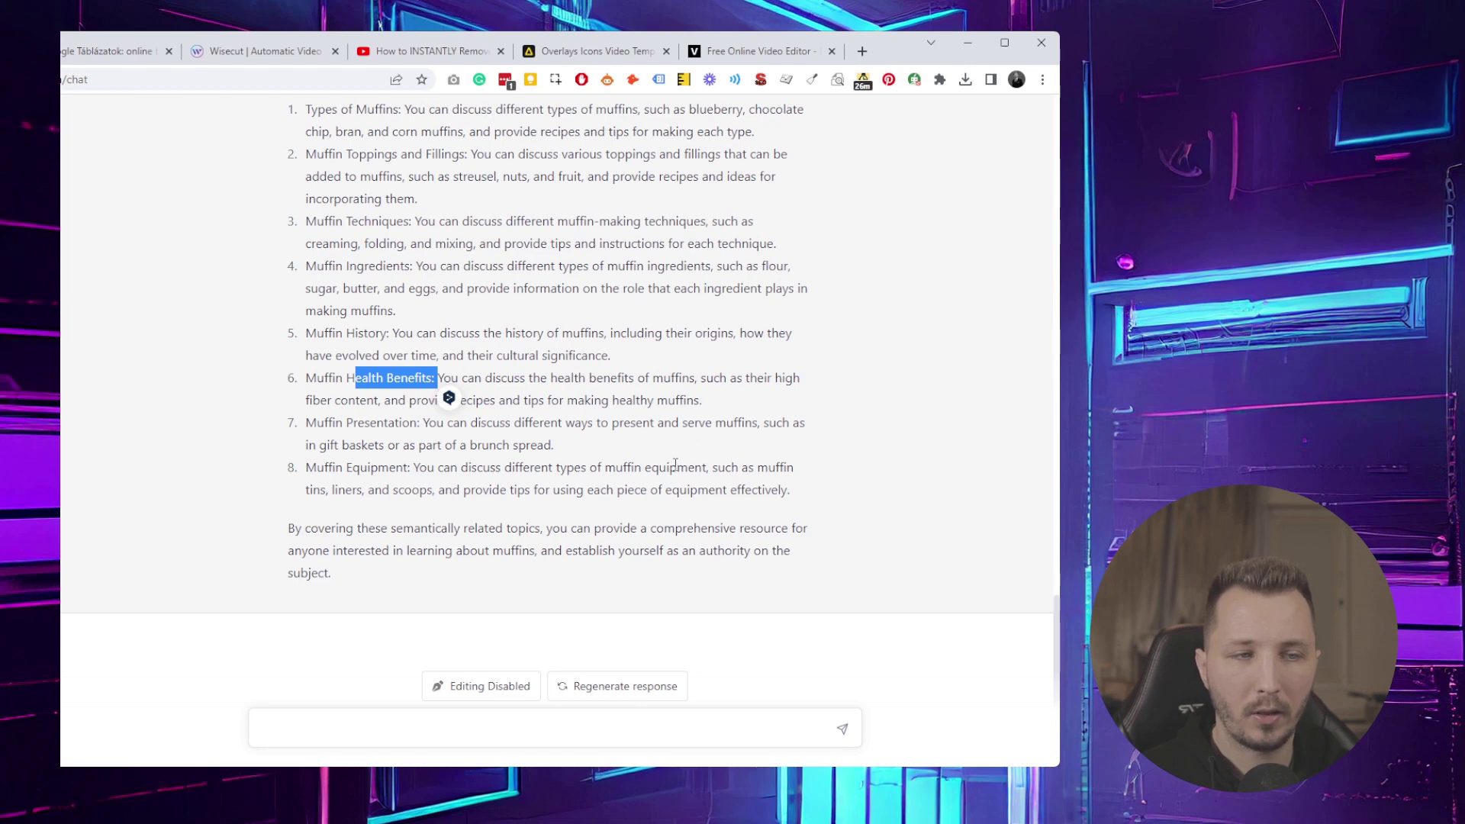
left_click(341, 419)
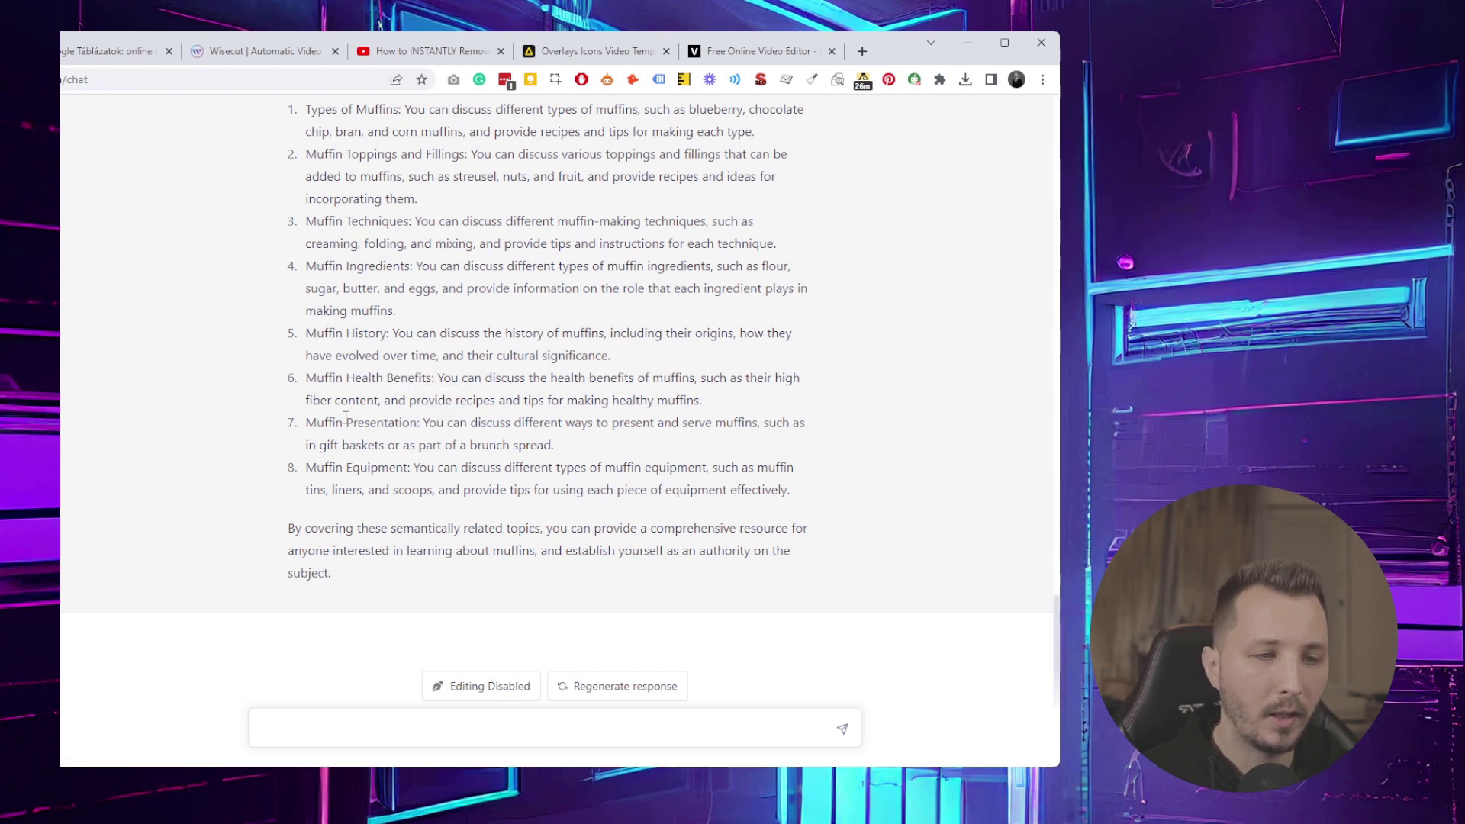
left_click_drag(330, 420, 428, 487)
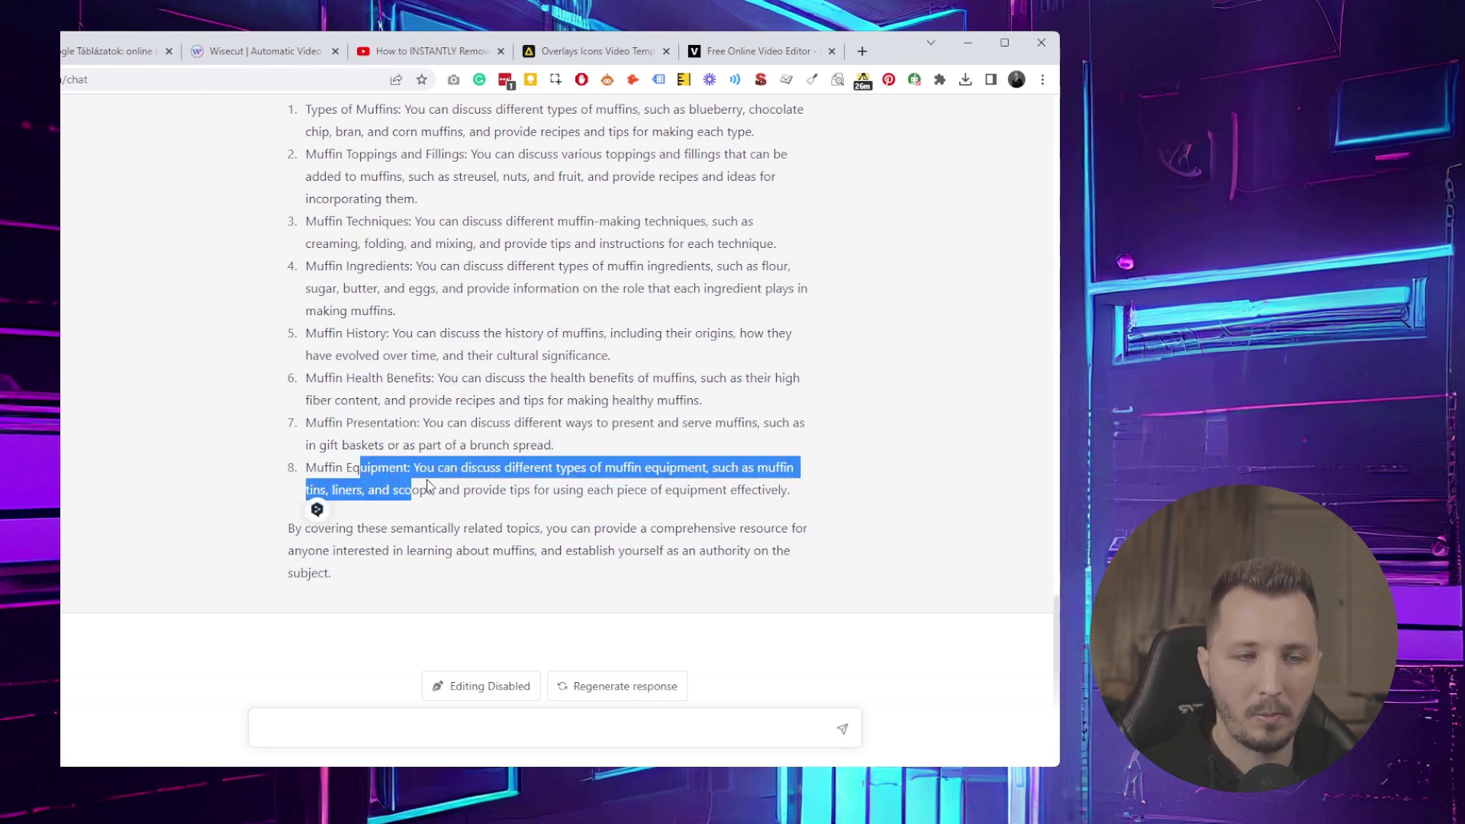
left_click(428, 482)
scroll(426, 458, "up", 7)
scroll(425, 442, "down", 3)
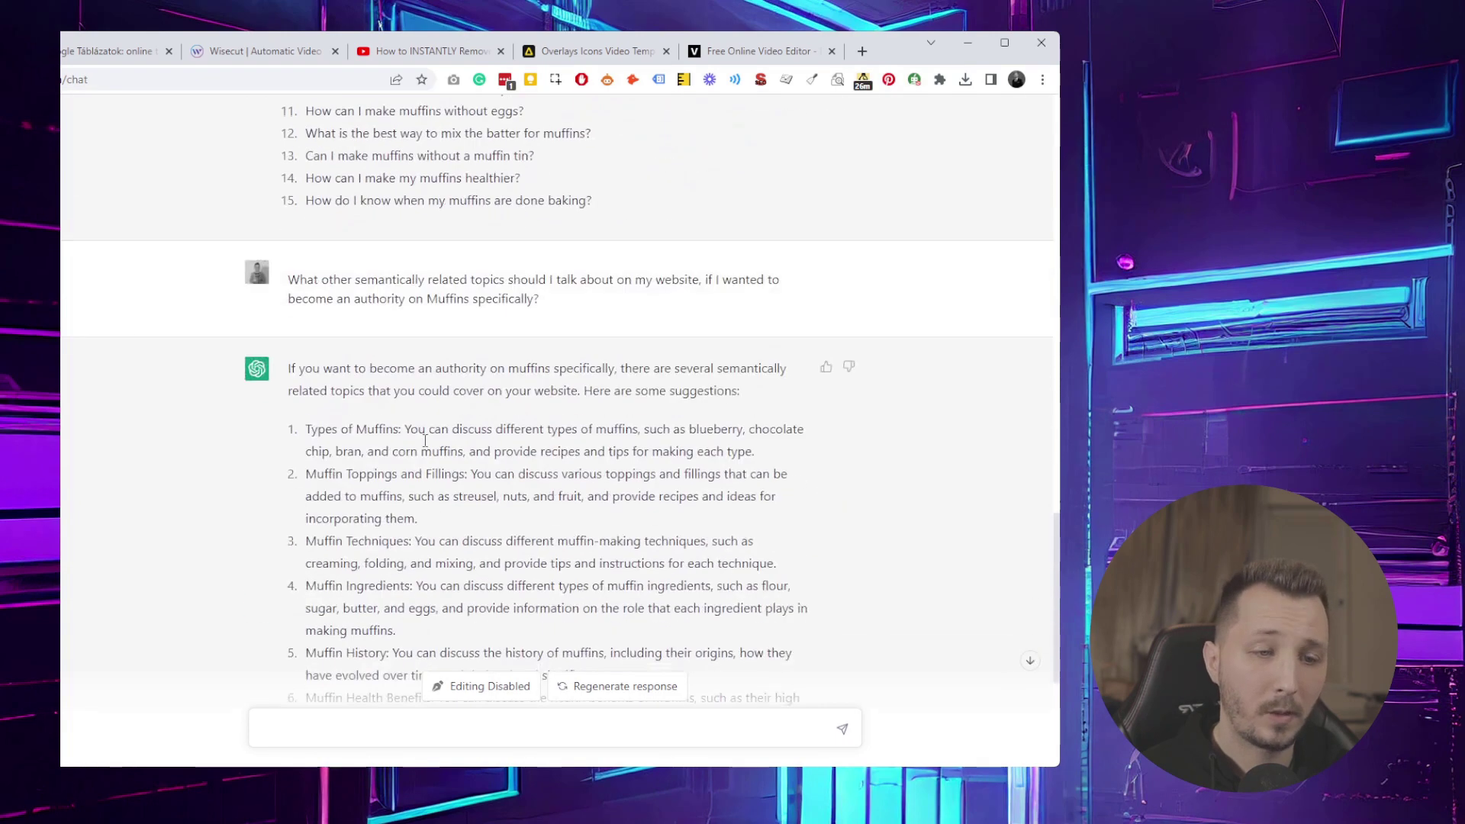
scroll(448, 408, "up", 20)
scroll(448, 408, "up", 1)
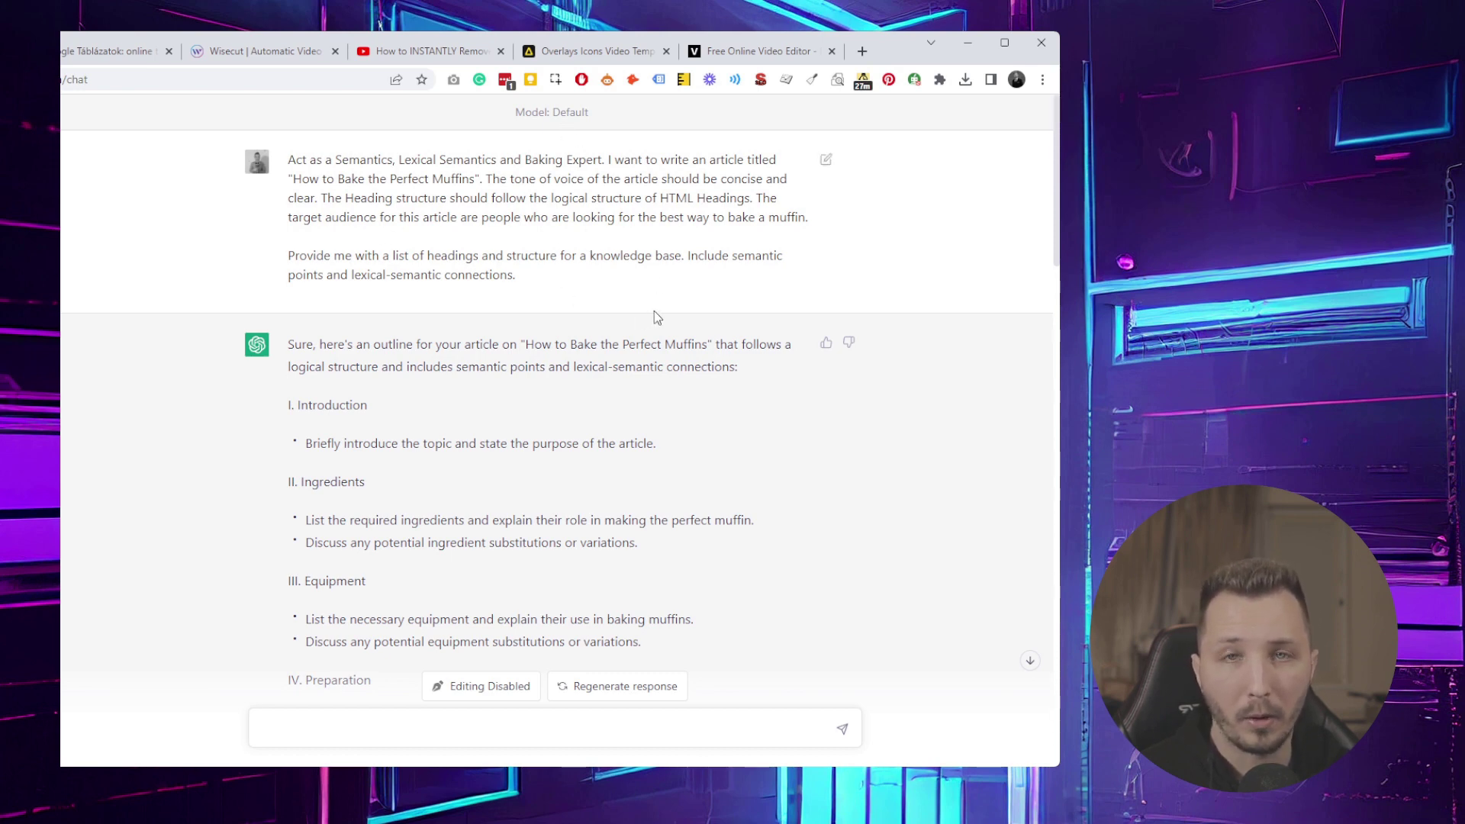
scroll(654, 310, "down", 1)
scroll(580, 321, "up", 1)
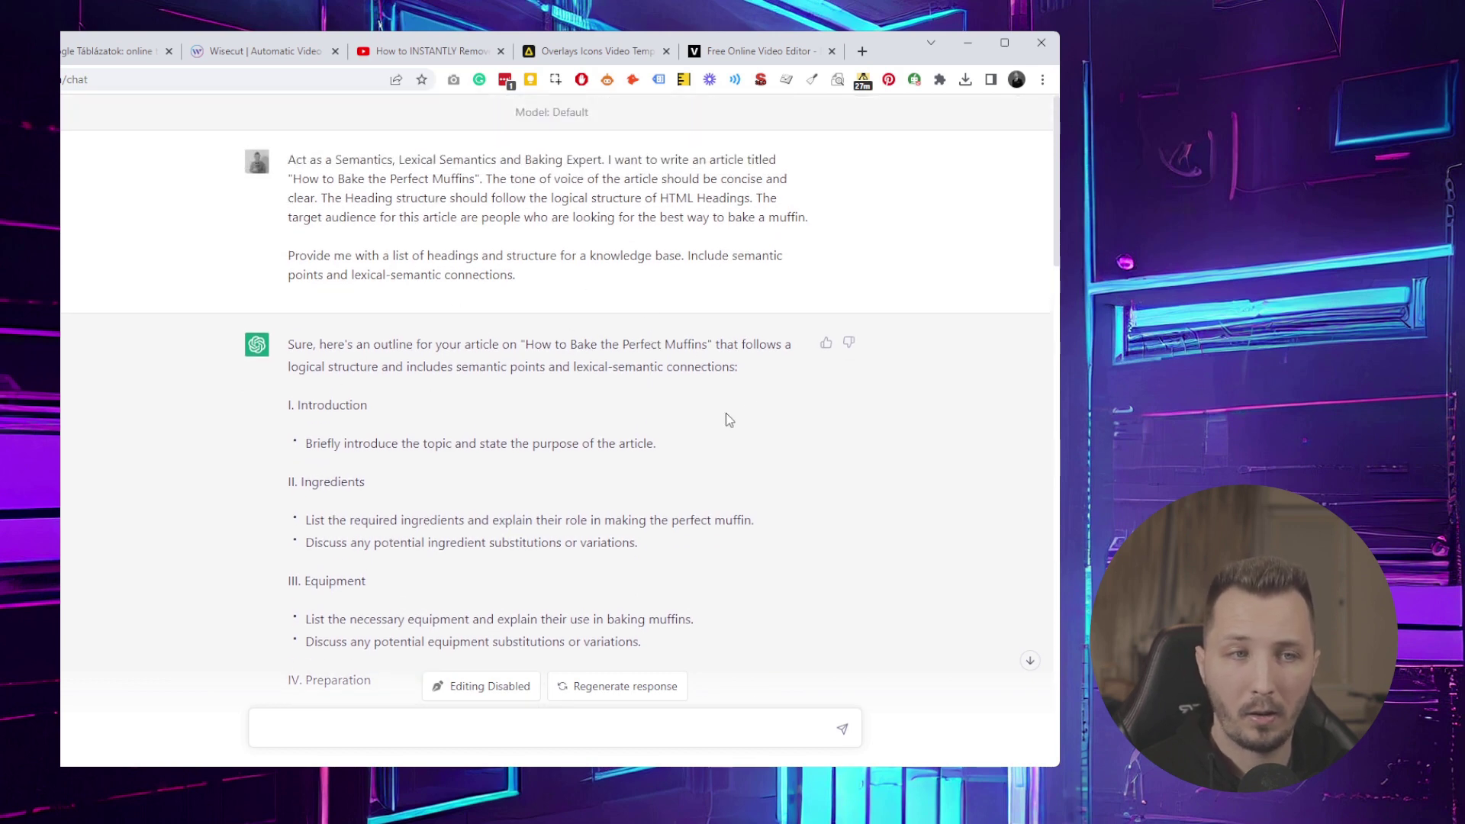